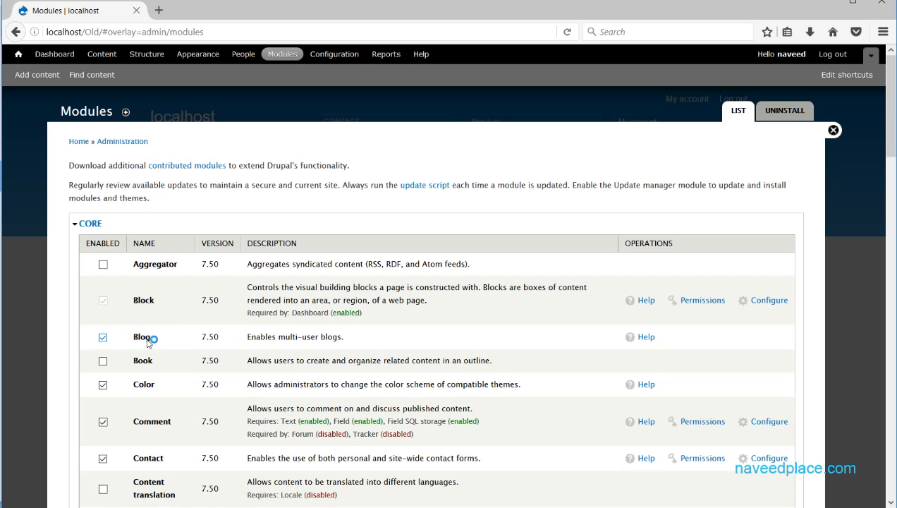
Look through the core modules list, including the enabled Blog module, and close the Modules page
{"action": "scroll", "coordinate": [155, 358], "scroll_direction": "down", "scroll_amount": 20}
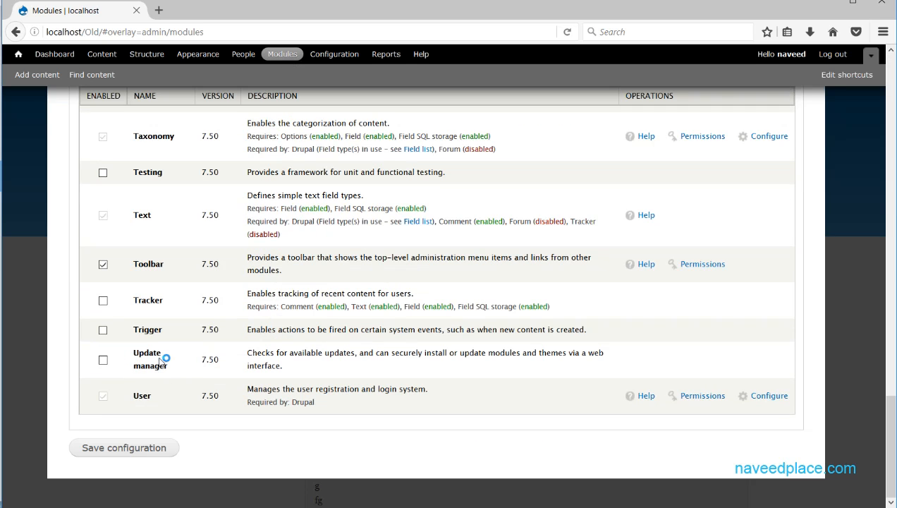
{"action": "scroll", "coordinate": [190, 455], "scroll_direction": "up", "scroll_amount": 10}
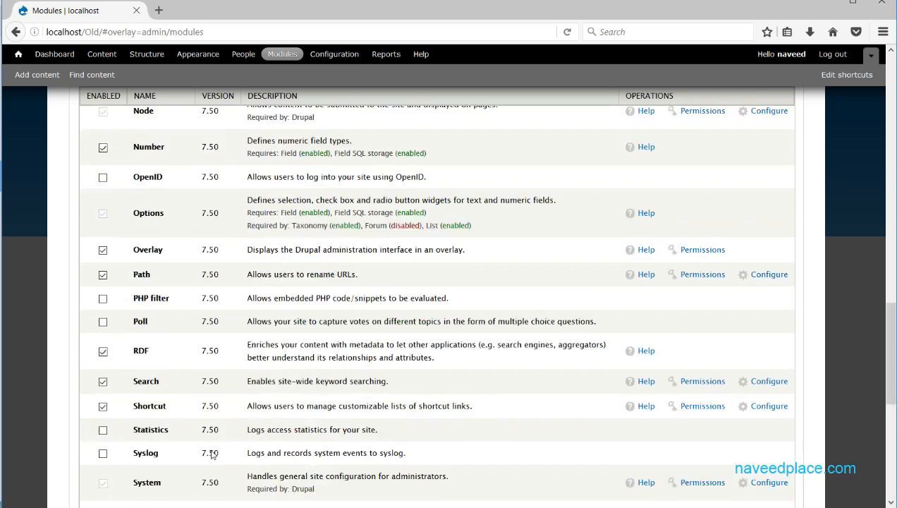
{"action": "scroll", "coordinate": [213, 455], "scroll_direction": "up", "scroll_amount": 6}
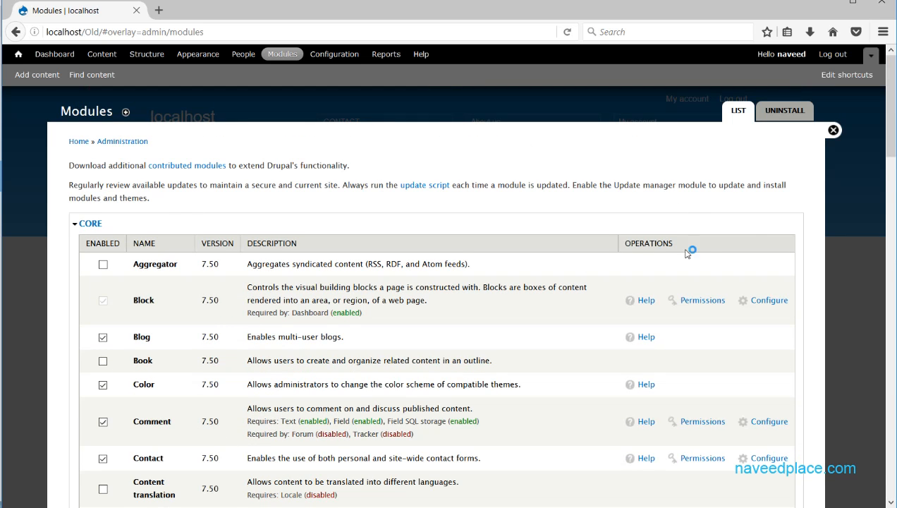
{"action": "left_click", "coordinate": [833, 131]}
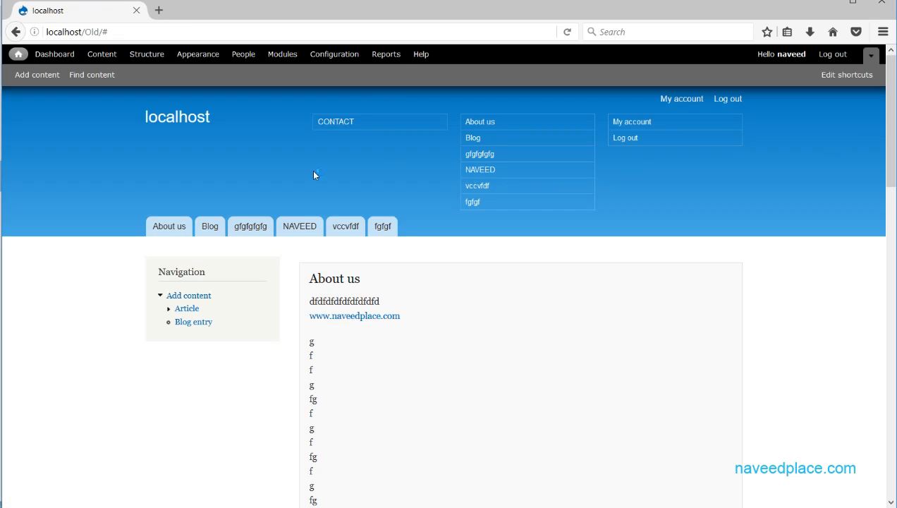
Start a new Blog entry and look over its form fields and settings sections
{"action": "left_click", "coordinate": [36, 74]}
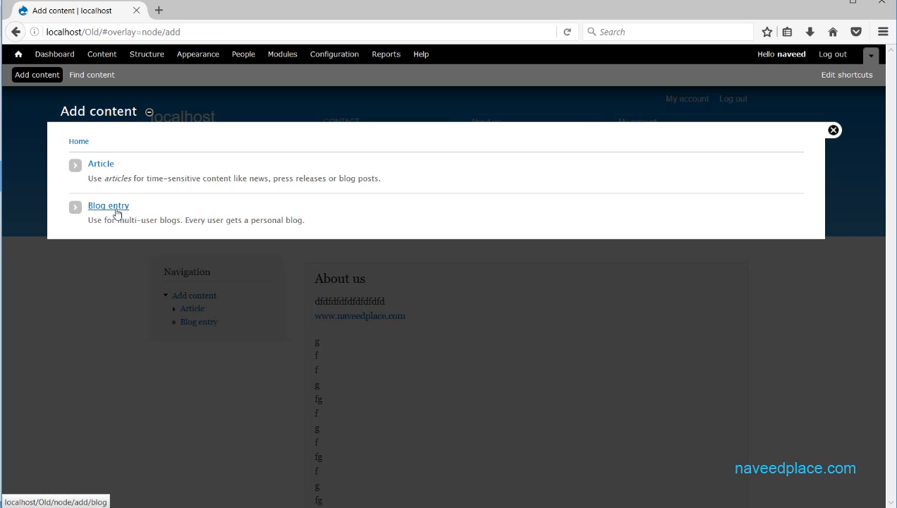
{"action": "left_click", "coordinate": [115, 207]}
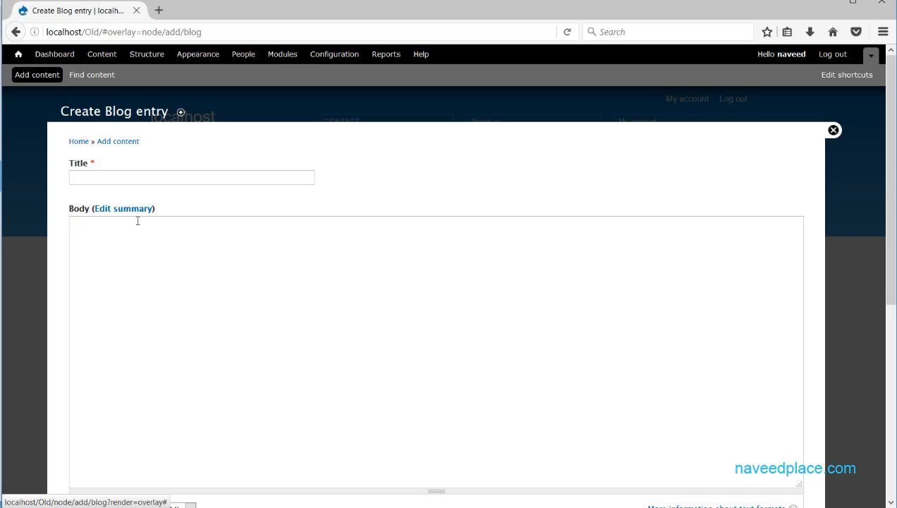
{"action": "scroll", "coordinate": [875, 310], "scroll_direction": "down", "scroll_amount": 5}
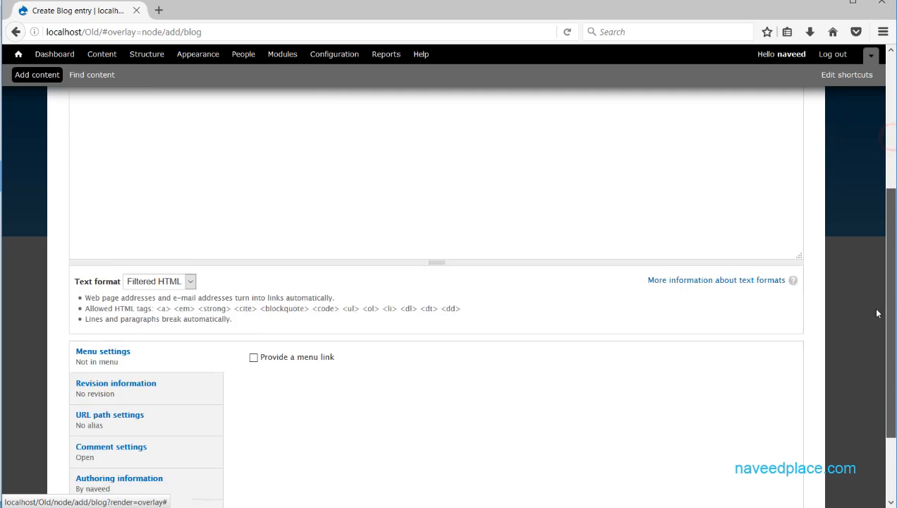
{"action": "scroll", "coordinate": [867, 360], "scroll_direction": "up", "scroll_amount": 5}
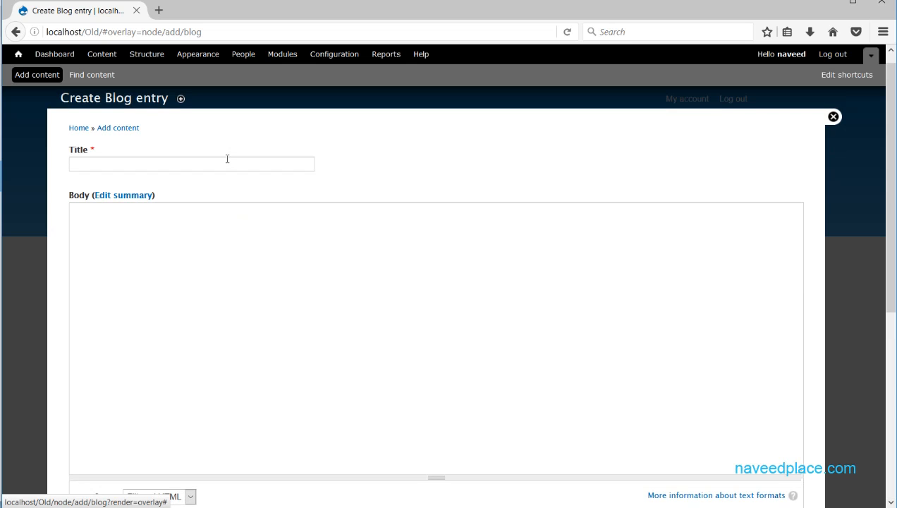
{"action": "scroll", "coordinate": [204, 374], "scroll_direction": "down", "scroll_amount": 5}
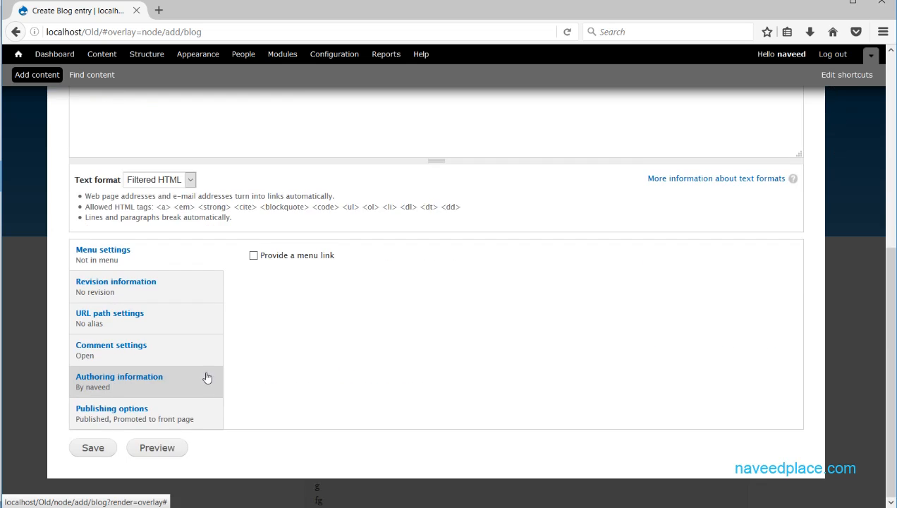
{"action": "scroll", "coordinate": [206, 374], "scroll_direction": "up", "scroll_amount": 6}
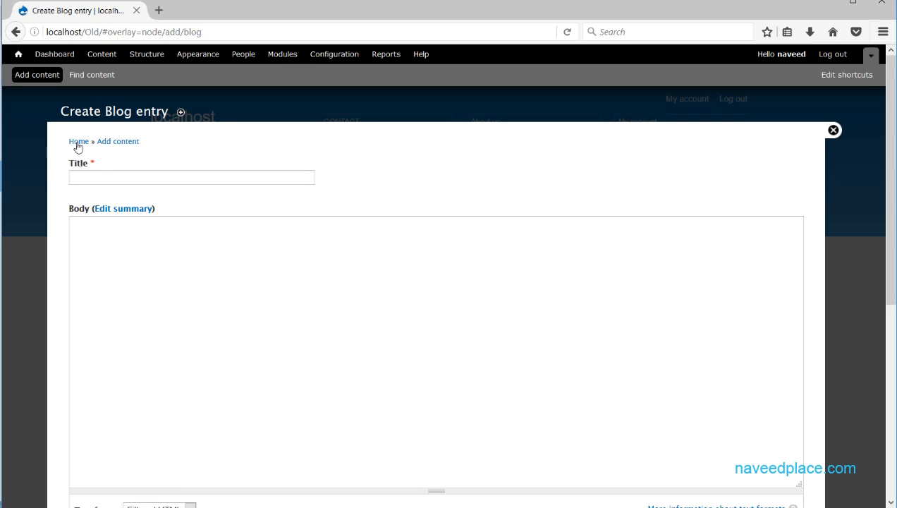
Enter English as the title of the blog entry
{"action": "left_click", "coordinate": [115, 180]}
{"action": "type", "text": "Eng;os"}
{"action": "key", "text": "BackSpace"}
{"action": "key", "text": "BackSpace"}
{"action": "type", "text": "lish"}
Fill the entry's body with one line of filler text starting with fdfd and continuing with a long run of f
{"action": "left_click", "coordinate": [137, 255]}
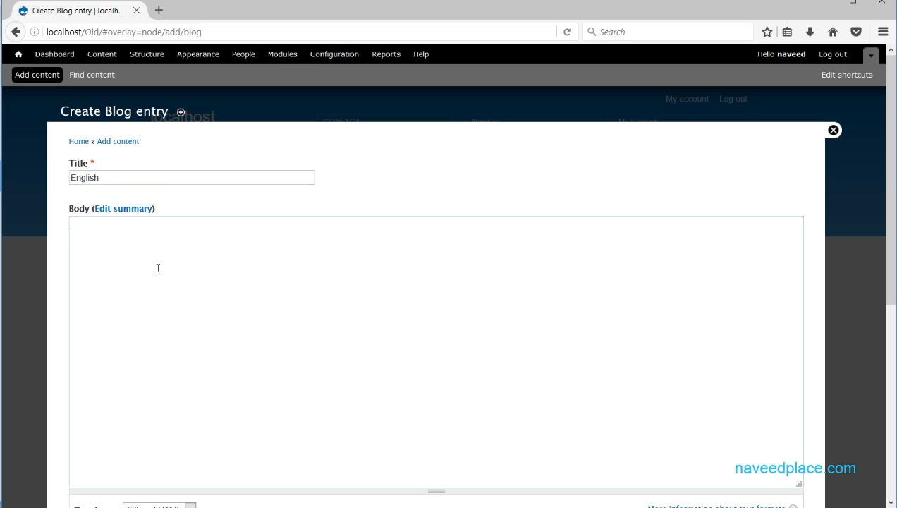
{"action": "type", "text": "fdfdffffffffffffffffffffffffffff"}
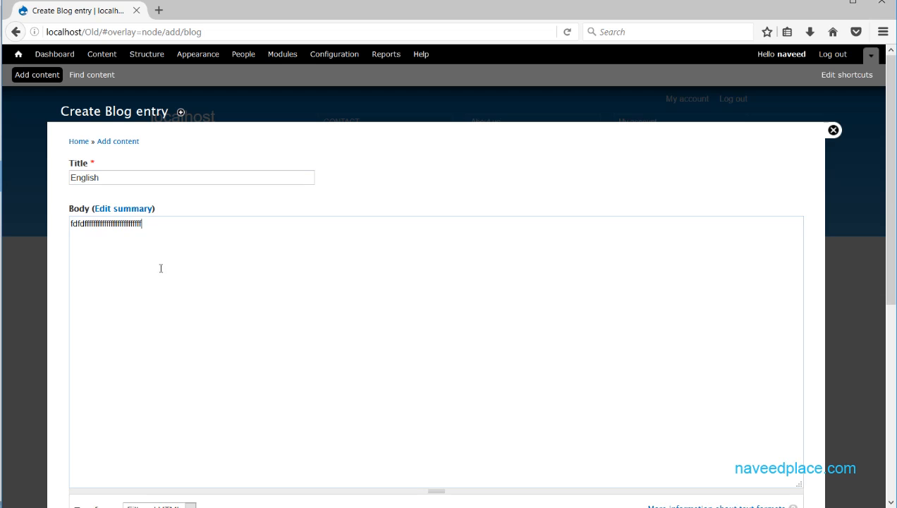
{"action": "type", "text": "fffffffffffffffffffffffffffffffffffffffffffffffffffffffffffffffffffffffffffffffffffffffffffffffffffffffffffffffffffffffffffff"}
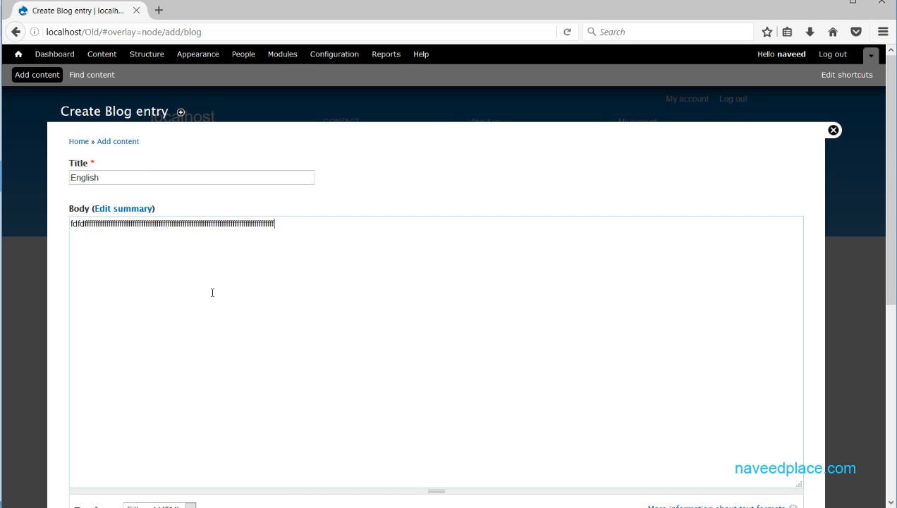
{"action": "left_click_drag", "start_coordinate": [424, 240], "coordinate": [125, 236]}
{"action": "left_click", "coordinate": [48, 233]}
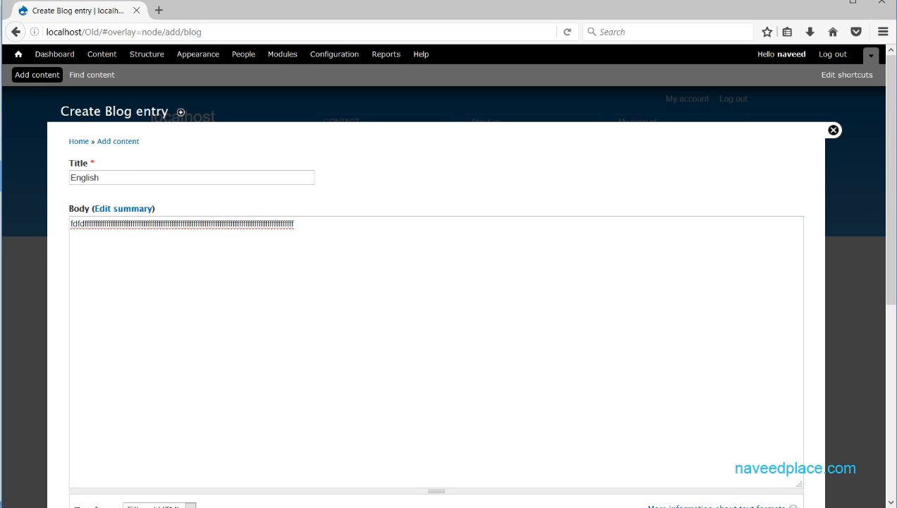
Set the entry's text format to Plain text and examine its rule about HTML tags
{"action": "left_click_drag", "start_coordinate": [891, 170], "coordinate": [891, 342]}
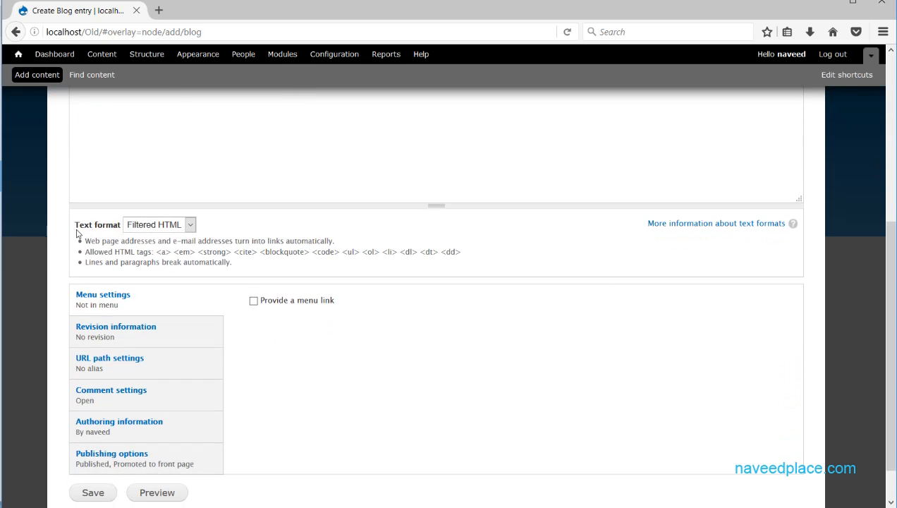
{"action": "left_click", "coordinate": [191, 226]}
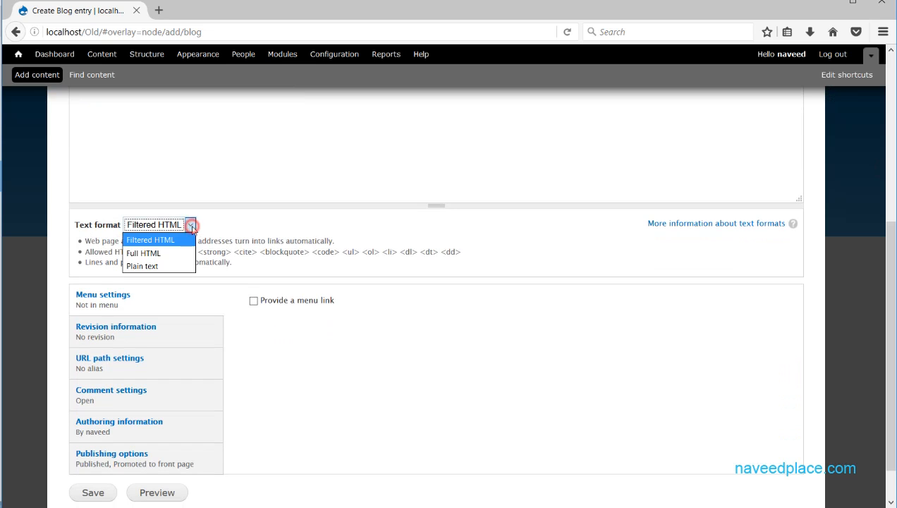
{"action": "left_click", "coordinate": [161, 269]}
{"action": "scroll", "coordinate": [195, 267], "scroll_direction": "up", "scroll_amount": 5}
{"action": "scroll", "coordinate": [196, 268], "scroll_direction": "down", "scroll_amount": 5}
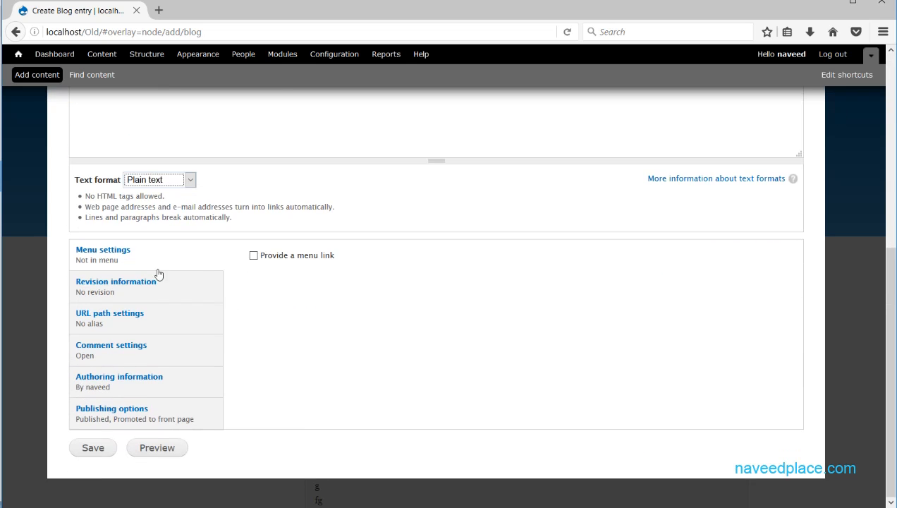
{"action": "scroll", "coordinate": [232, 141], "scroll_direction": "up", "scroll_amount": 5}
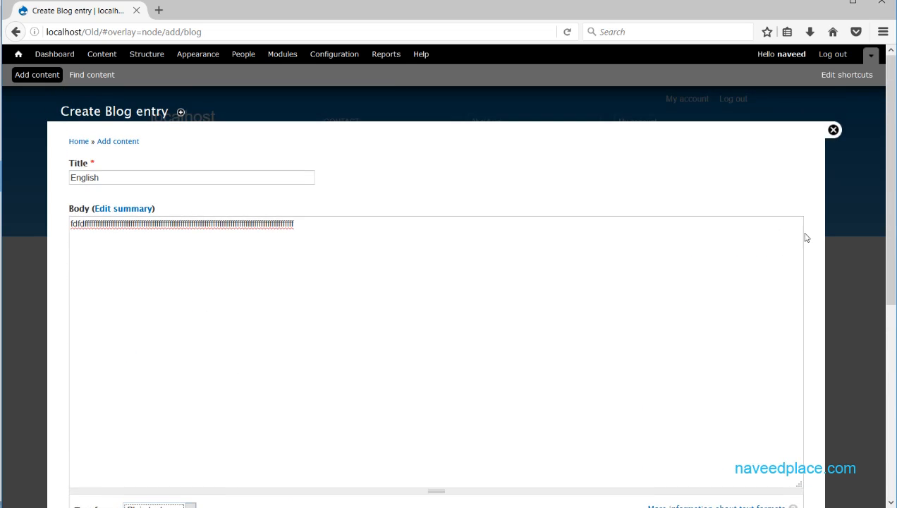
{"action": "scroll", "coordinate": [881, 211], "scroll_direction": "down", "scroll_amount": 5}
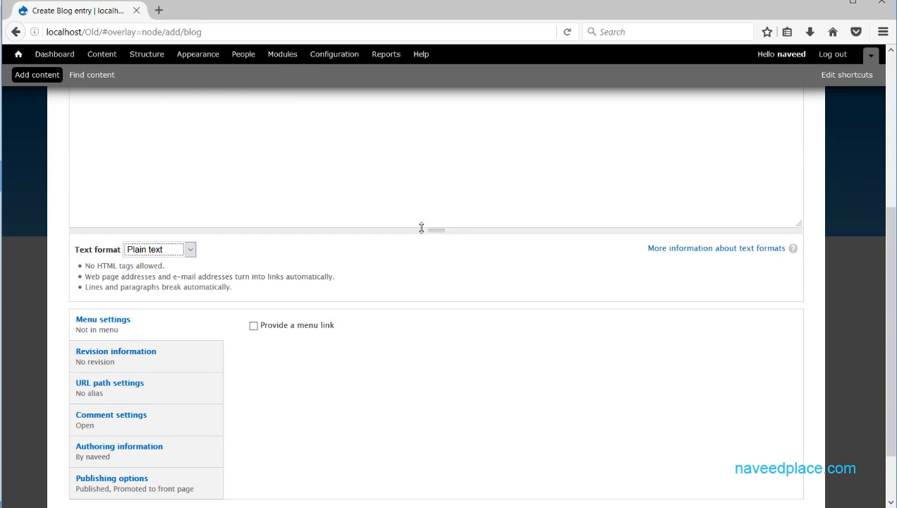
{"action": "left_click_drag", "start_coordinate": [87, 267], "coordinate": [168, 266]}
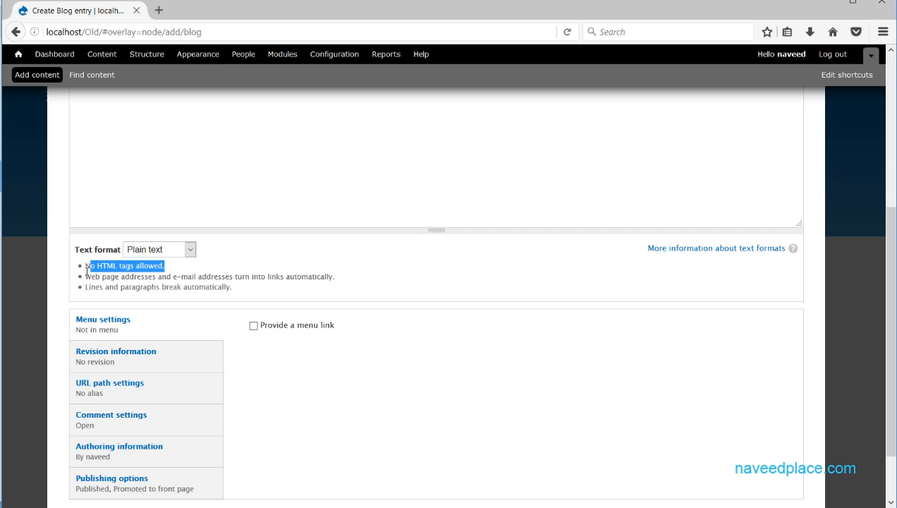
{"action": "left_click", "coordinate": [191, 186]}
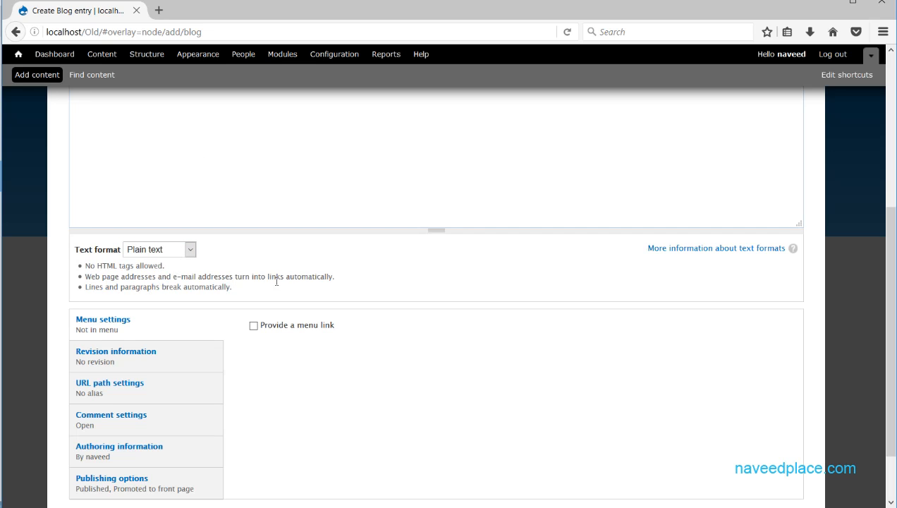
{"action": "scroll", "coordinate": [299, 283], "scroll_direction": "up", "scroll_amount": 4}
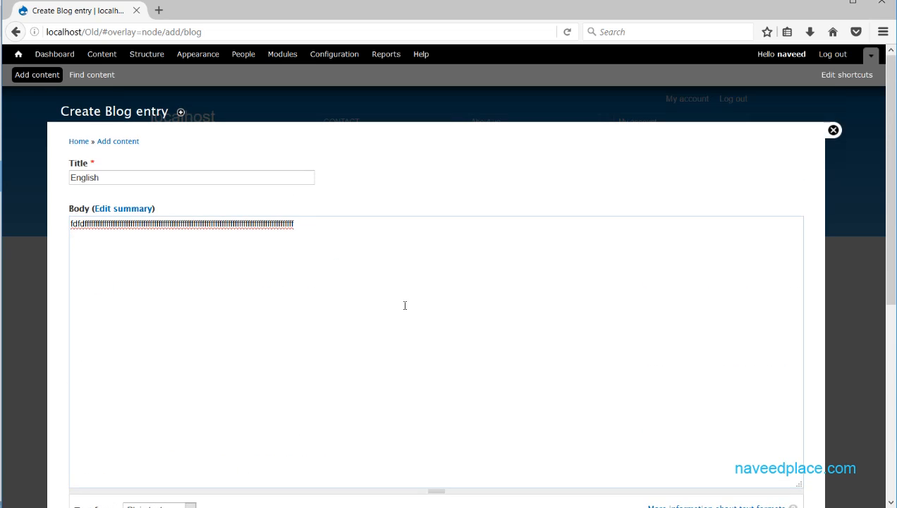
{"action": "key", "text": "Return"}
{"action": "type", "text": "www.naveedplace.comm"}
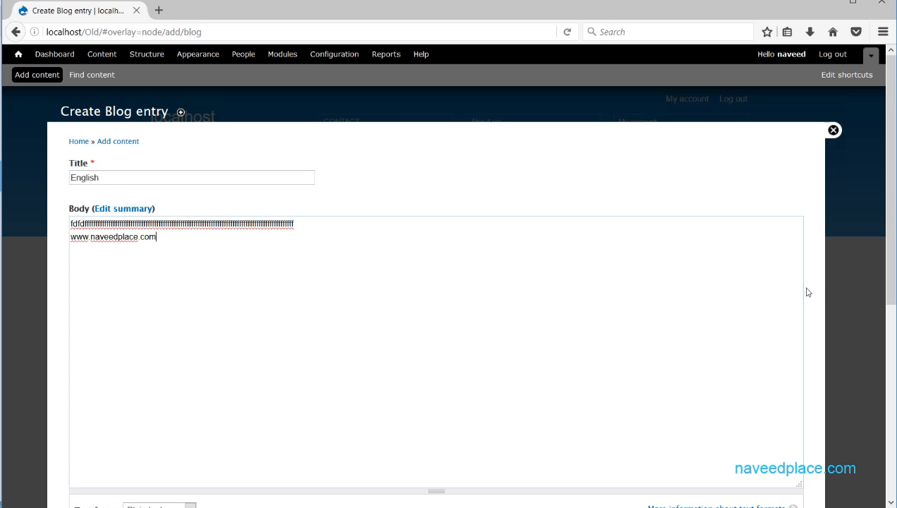
{"action": "left_click_drag", "start_coordinate": [890, 293], "coordinate": [891, 443]}
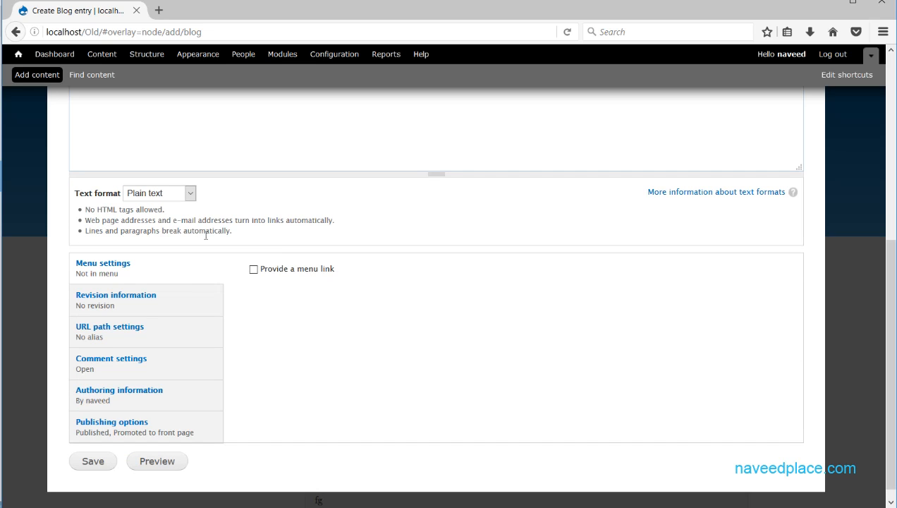
{"action": "scroll", "coordinate": [206, 236], "scroll_direction": "up", "scroll_amount": 5}
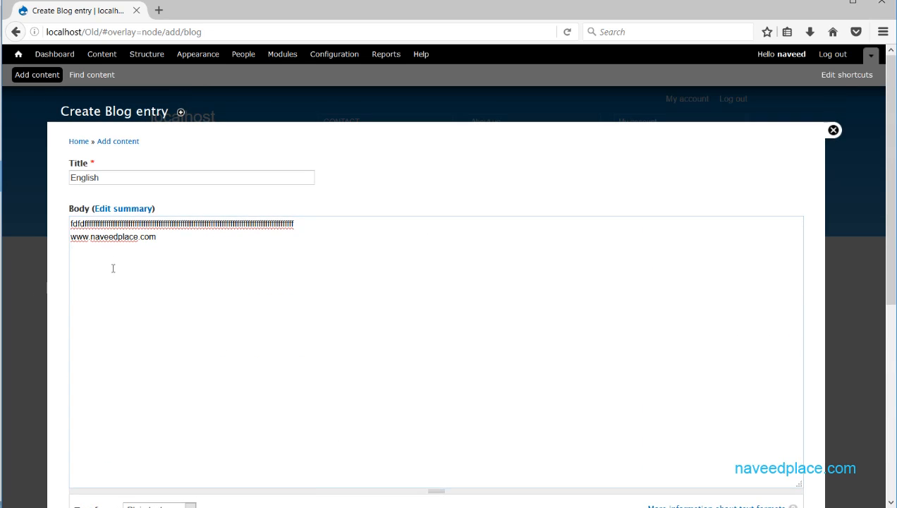
Switch the entry's text format to Full HTML
{"action": "scroll", "coordinate": [112, 268], "scroll_direction": "down", "scroll_amount": 5}
{"action": "left_click", "coordinate": [188, 181]}
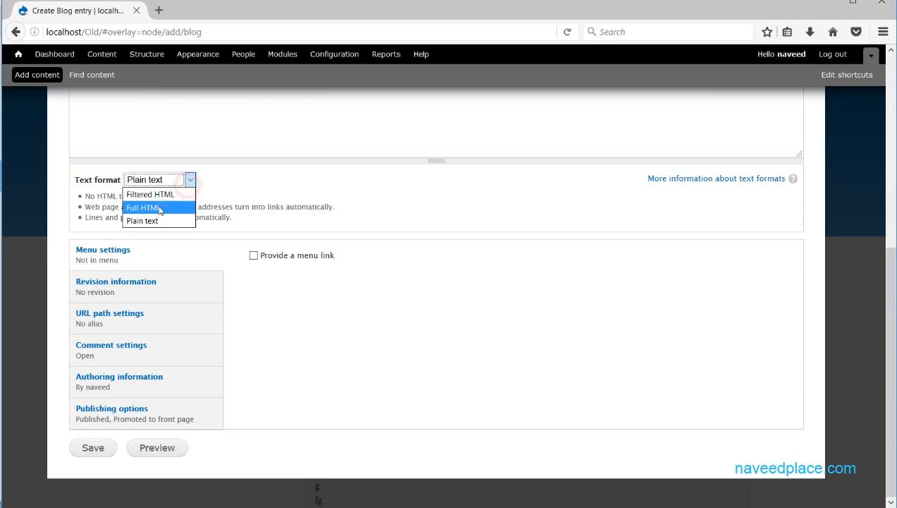
{"action": "left_click", "coordinate": [154, 203]}
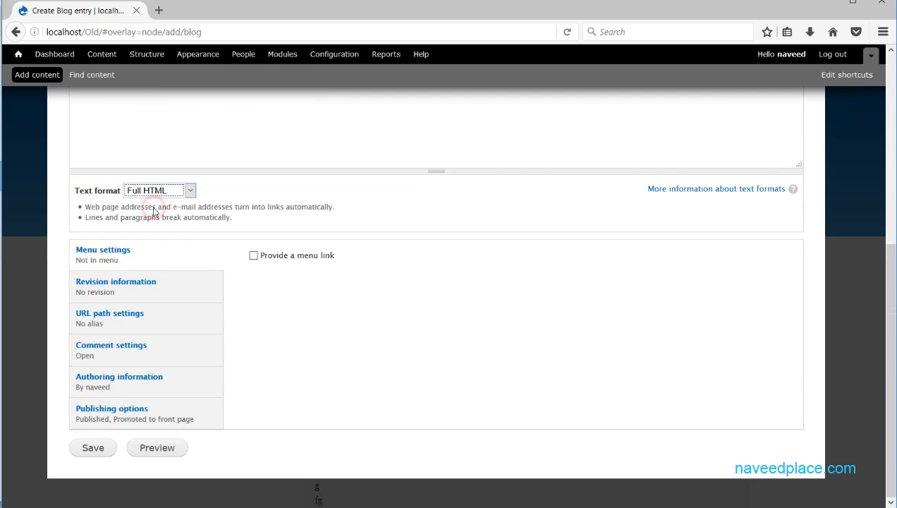
Set the entry's text format to Filtered HTML and examine the list of allowed HTML tags
{"action": "left_click", "coordinate": [190, 190]}
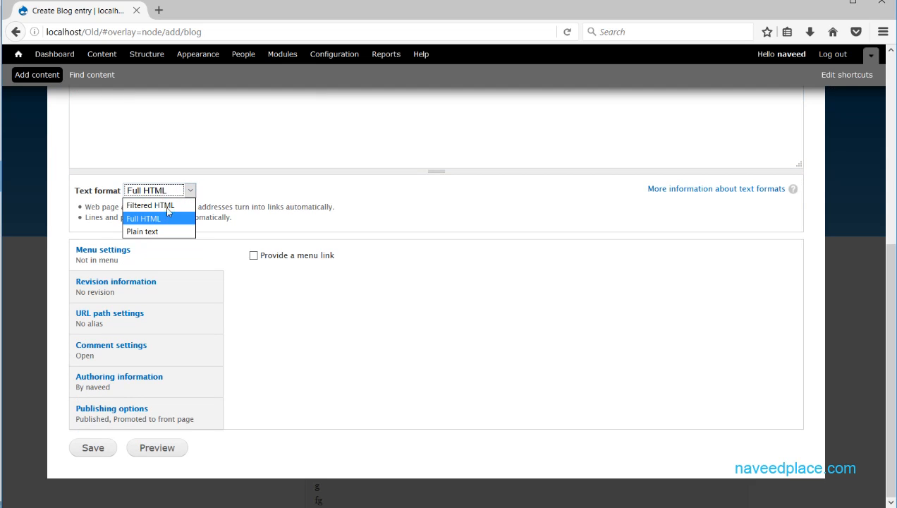
{"action": "left_click", "coordinate": [168, 207]}
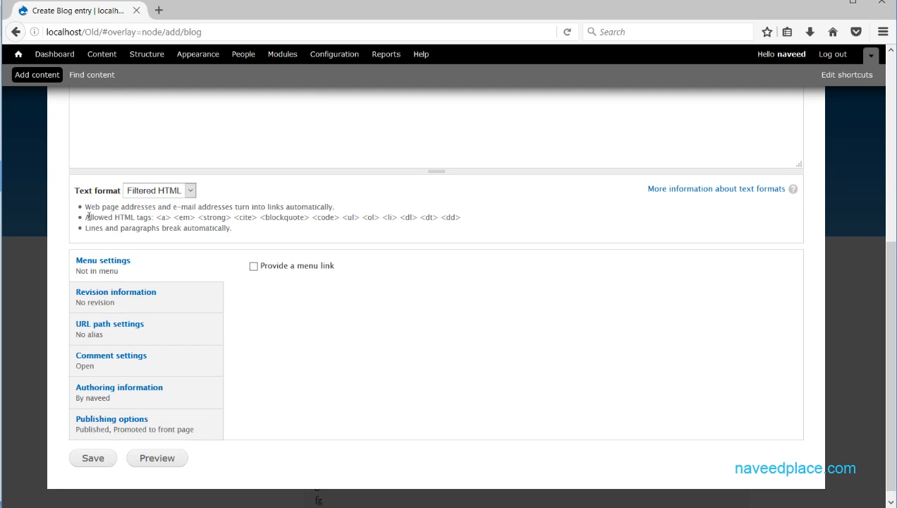
{"action": "left_click_drag", "start_coordinate": [90, 217], "coordinate": [460, 218]}
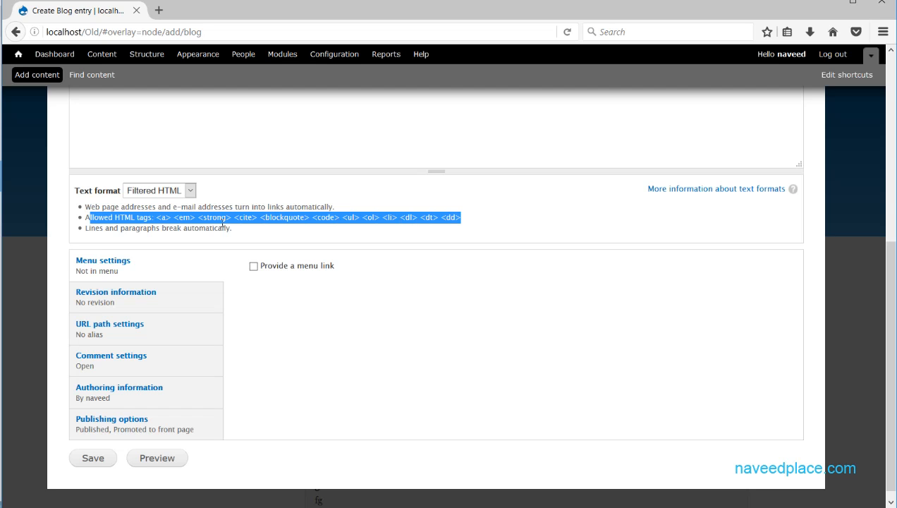
{"action": "scroll", "coordinate": [110, 258], "scroll_direction": "up", "scroll_amount": 5}
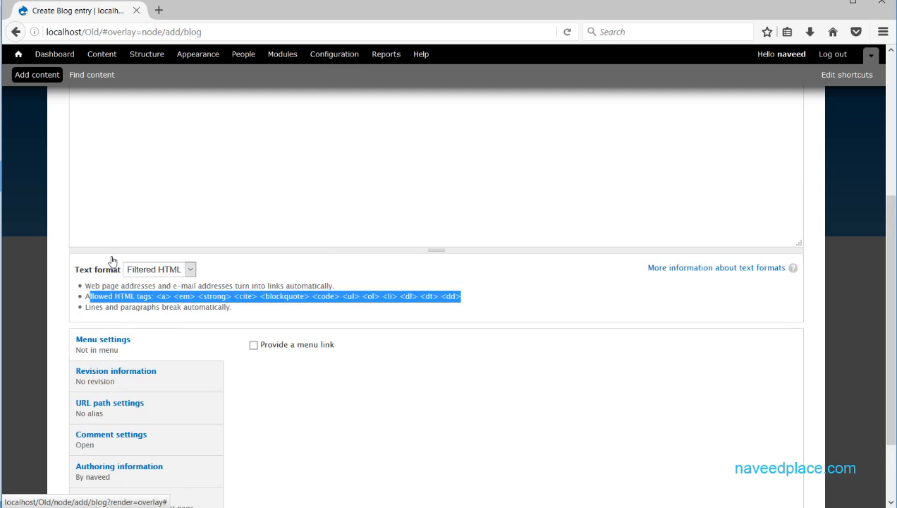
{"action": "scroll", "coordinate": [116, 256], "scroll_direction": "down", "scroll_amount": 5}
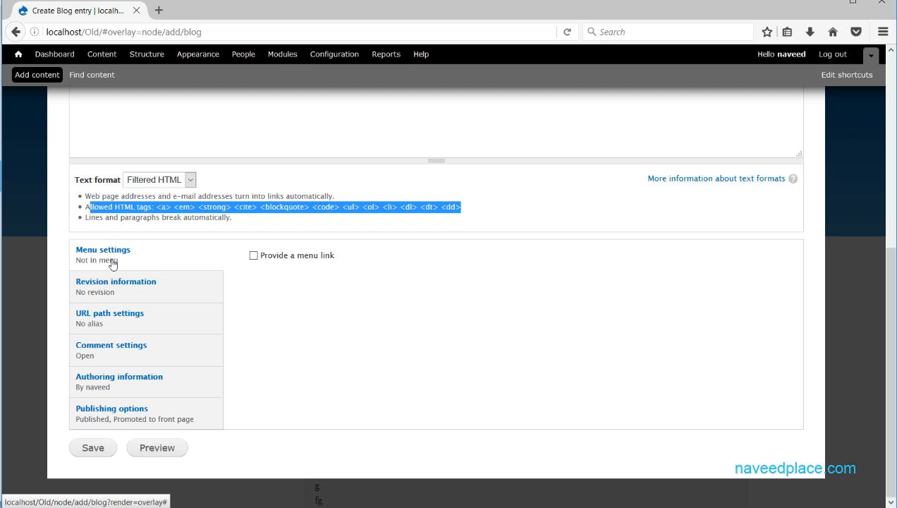
Provide a menu link for the blog entry and set the menu link title to English Blog
{"action": "left_click", "coordinate": [273, 256]}
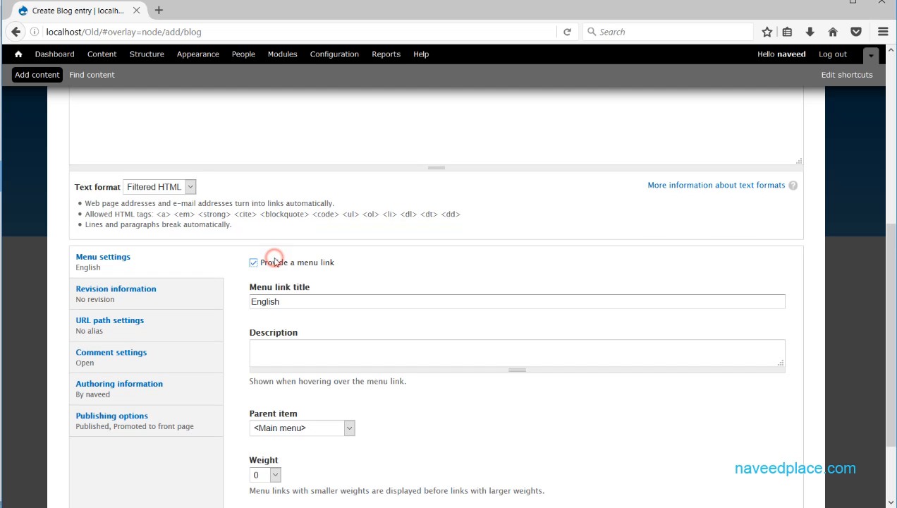
{"action": "left_click", "coordinate": [295, 304]}
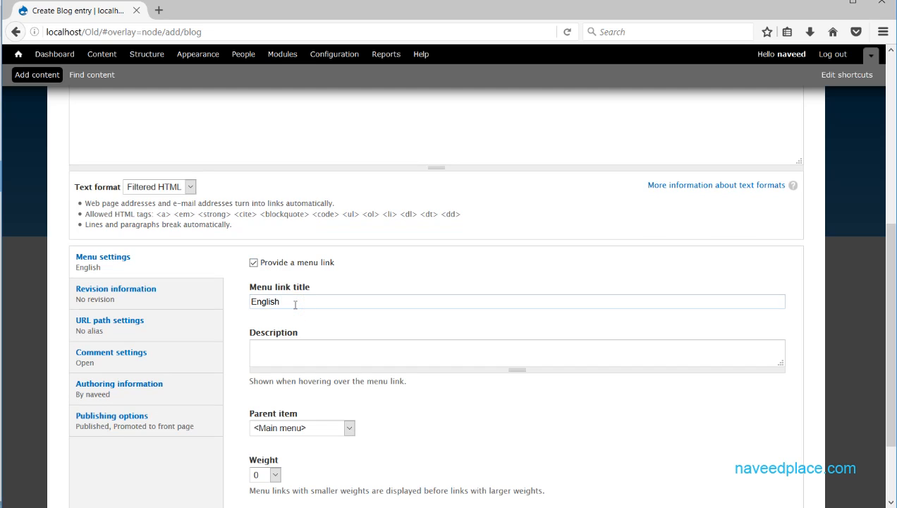
{"action": "type", "text": "BLOF"}
{"action": "key", "text": "BackSpace"}
{"action": "key", "text": "BackSpace"}
{"action": "key", "text": "BackSpace"}
{"action": "type", "text": "LO"}
{"action": "key", "text": "BackSpace"}
{"action": "key", "text": "BackSpace"}
{"action": "type", "text": "log"}
{"action": "scroll", "coordinate": [324, 317], "scroll_direction": "down", "scroll_amount": 2}
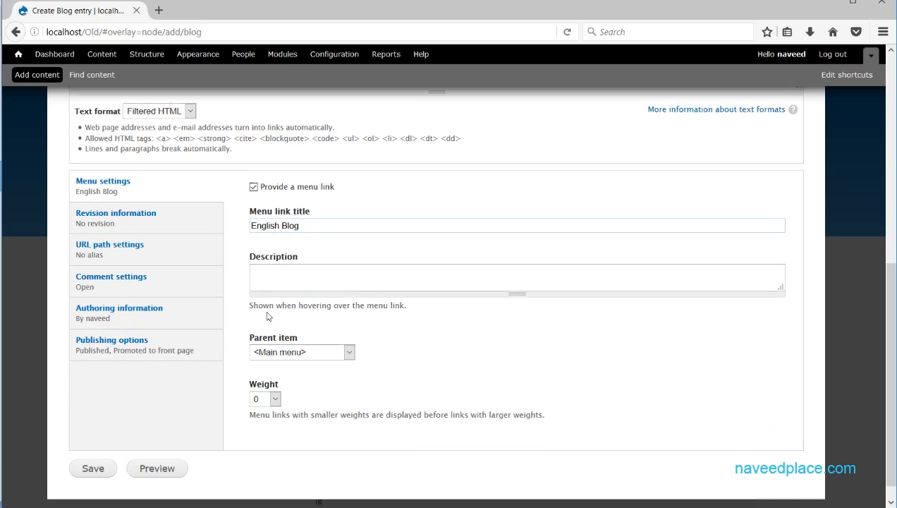
Set the menu link's weight to -13 and save the blog entry
{"action": "left_click", "coordinate": [275, 379]}
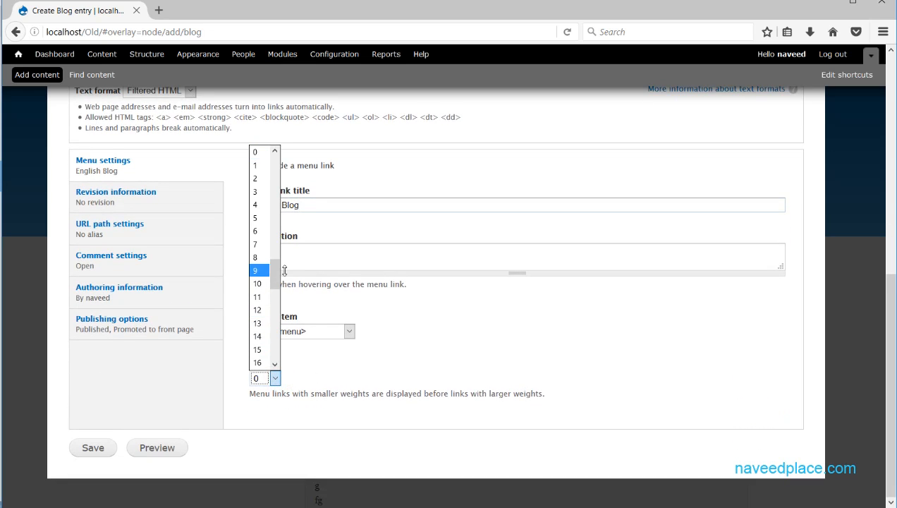
{"action": "left_click_drag", "start_coordinate": [275, 269], "coordinate": [281, 295]}
{"action": "scroll", "coordinate": [261, 211], "scroll_direction": "up", "scroll_amount": 8}
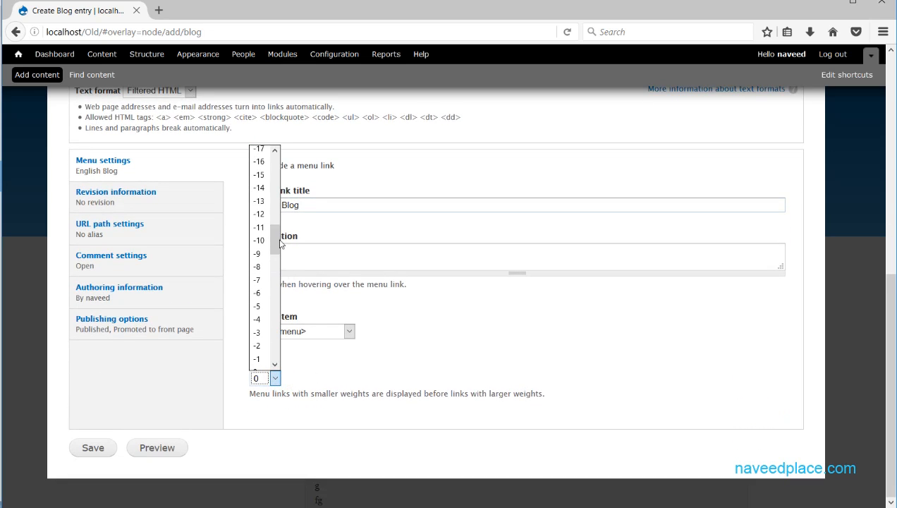
{"action": "left_click", "coordinate": [259, 203]}
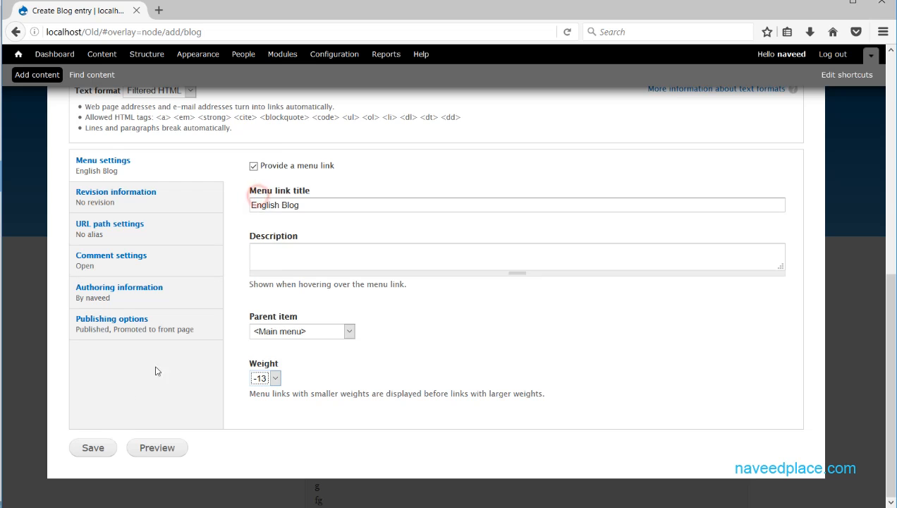
{"action": "left_click", "coordinate": [92, 448]}
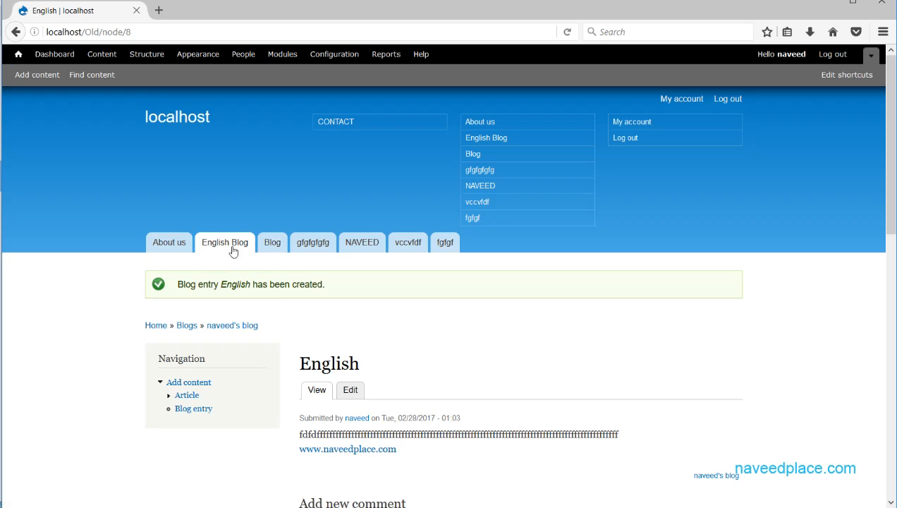
Examine the published English entry, including its title, body, web link and the new comment form
{"action": "scroll", "coordinate": [380, 344], "scroll_direction": "down", "scroll_amount": 6}
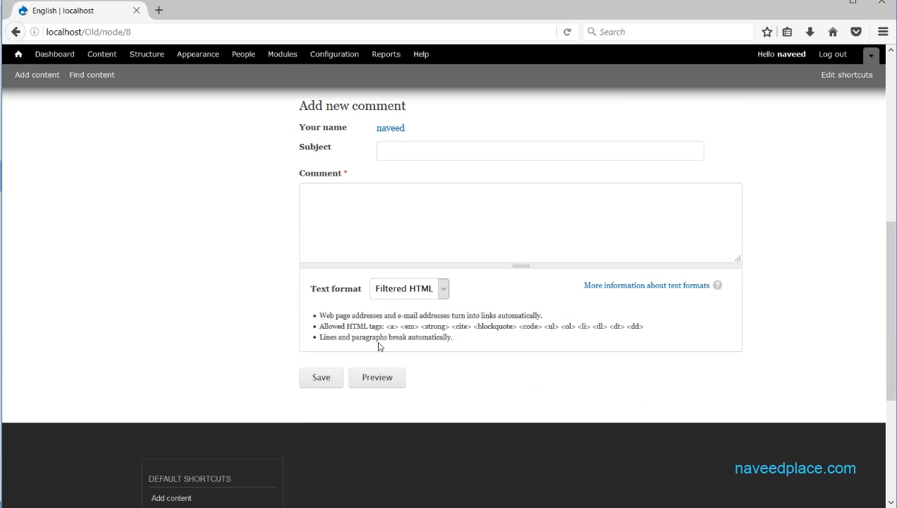
{"action": "left_click_drag", "start_coordinate": [890, 323], "coordinate": [886, 188]}
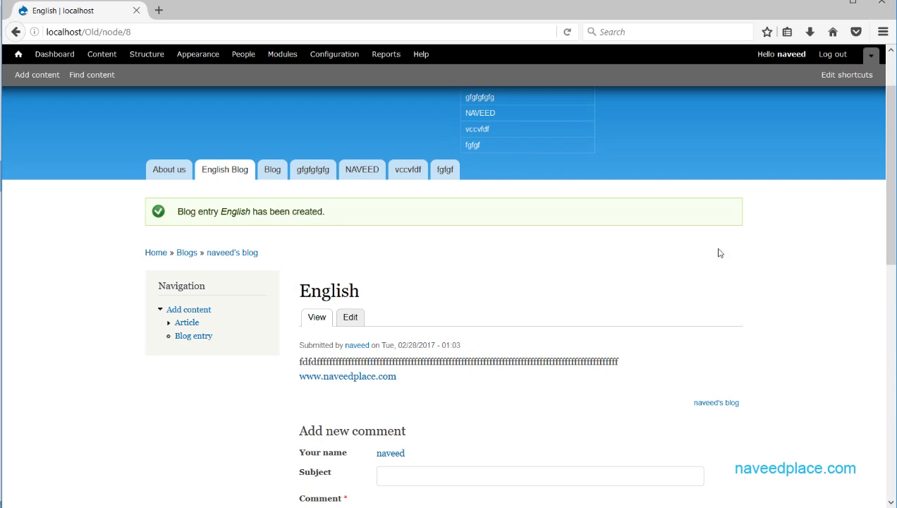
{"action": "left_click_drag", "start_coordinate": [890, 169], "coordinate": [886, 238]}
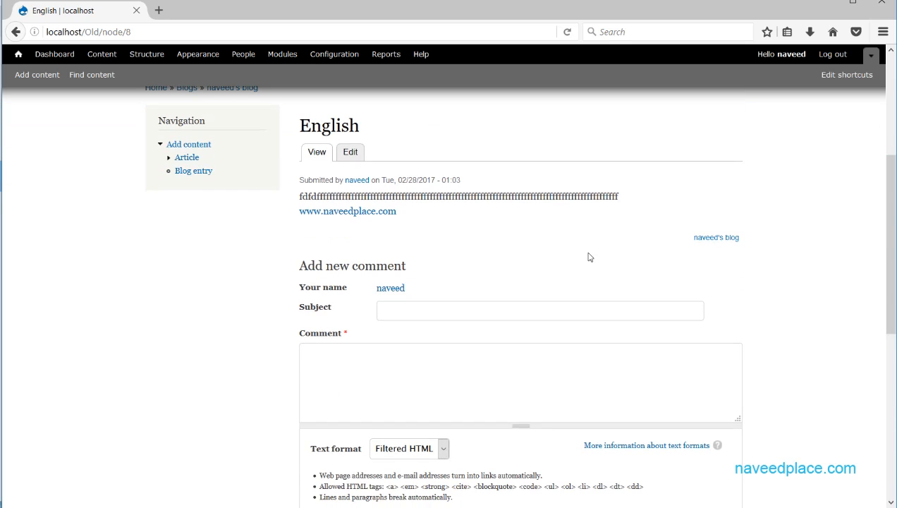
{"action": "left_click", "coordinate": [406, 305]}
{"action": "scroll", "coordinate": [451, 358], "scroll_direction": "down", "scroll_amount": 5}
{"action": "scroll", "coordinate": [430, 361], "scroll_direction": "up", "scroll_amount": 8}
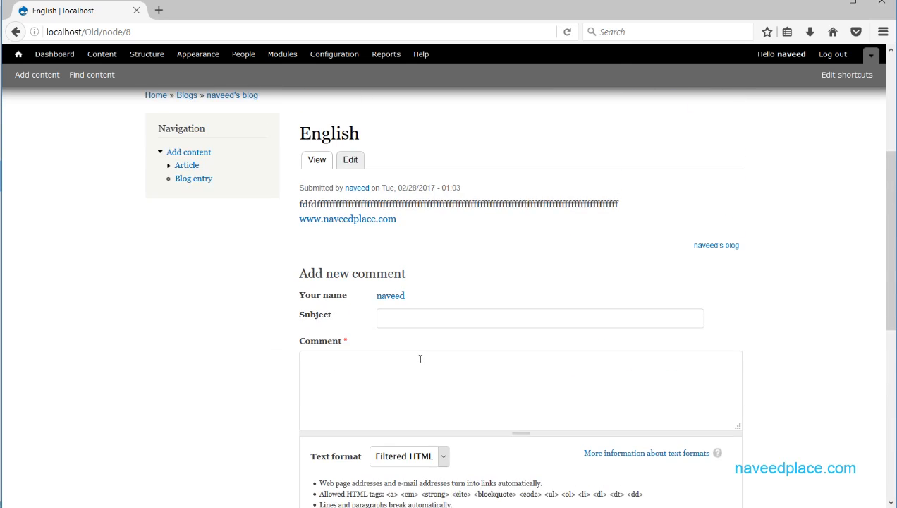
{"action": "scroll", "coordinate": [408, 361], "scroll_direction": "up", "scroll_amount": 1}
{"action": "left_click_drag", "start_coordinate": [360, 360], "coordinate": [300, 364]}
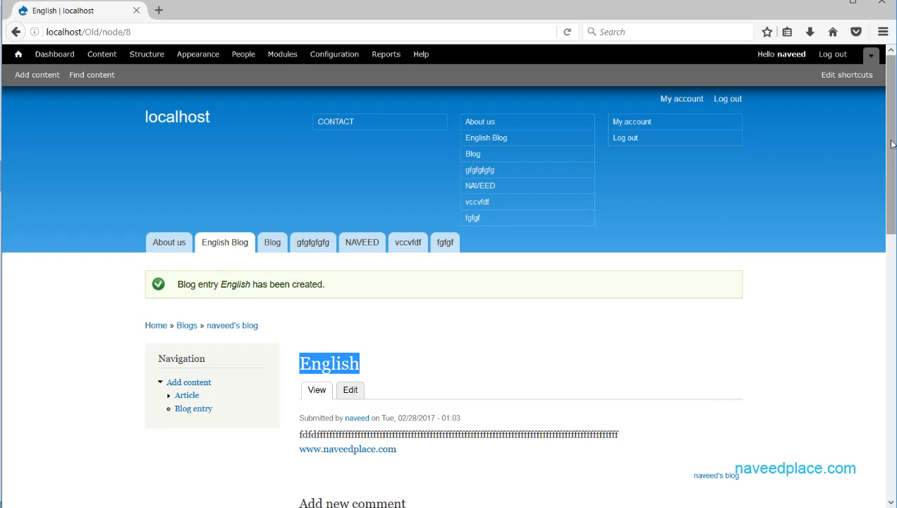
{"action": "left_click_drag", "start_coordinate": [888, 154], "coordinate": [887, 266]}
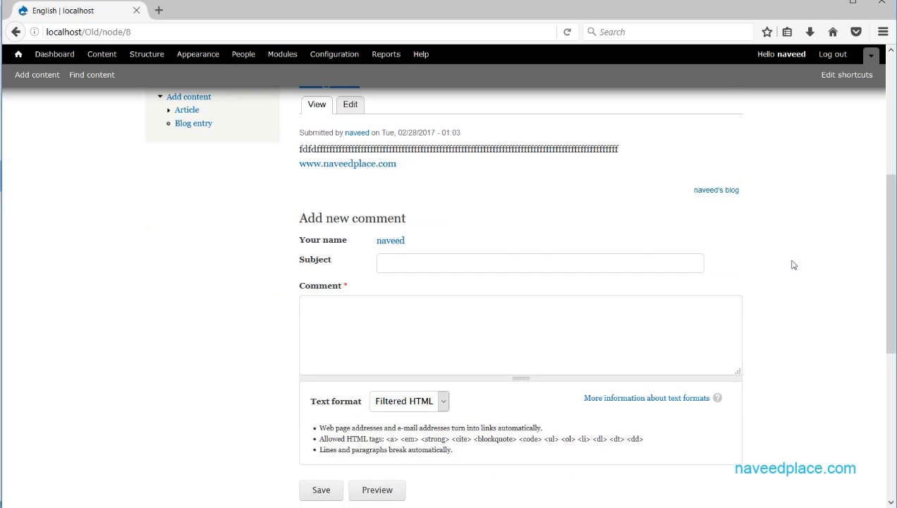
Post a comment on the English entry with the subject fgfg and the text cfgfgfg
{"action": "left_click", "coordinate": [415, 267]}
{"action": "left_click", "coordinate": [368, 316]}
{"action": "scroll", "coordinate": [402, 320], "scroll_direction": "up", "scroll_amount": 4}
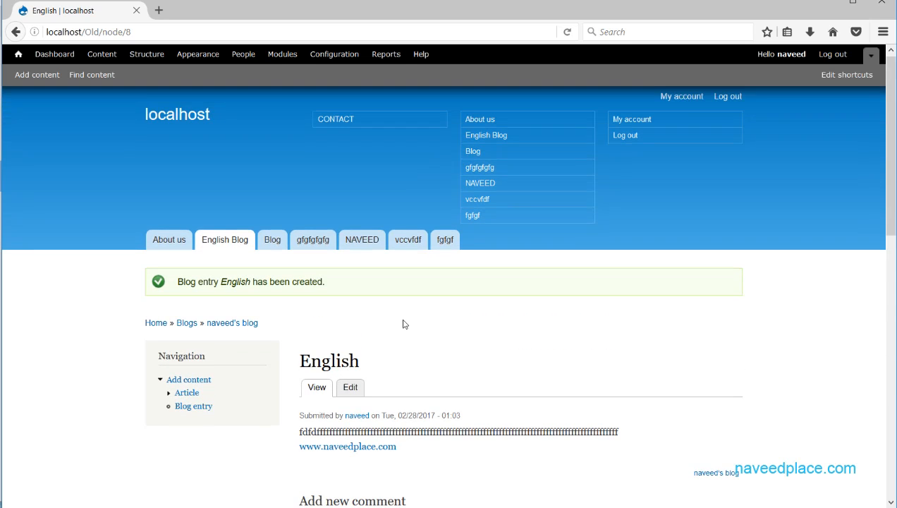
{"action": "scroll", "coordinate": [402, 320], "scroll_direction": "down", "scroll_amount": 7}
{"action": "scroll", "coordinate": [401, 316], "scroll_direction": "up", "scroll_amount": 2}
{"action": "scroll", "coordinate": [404, 322], "scroll_direction": "up", "scroll_amount": 3}
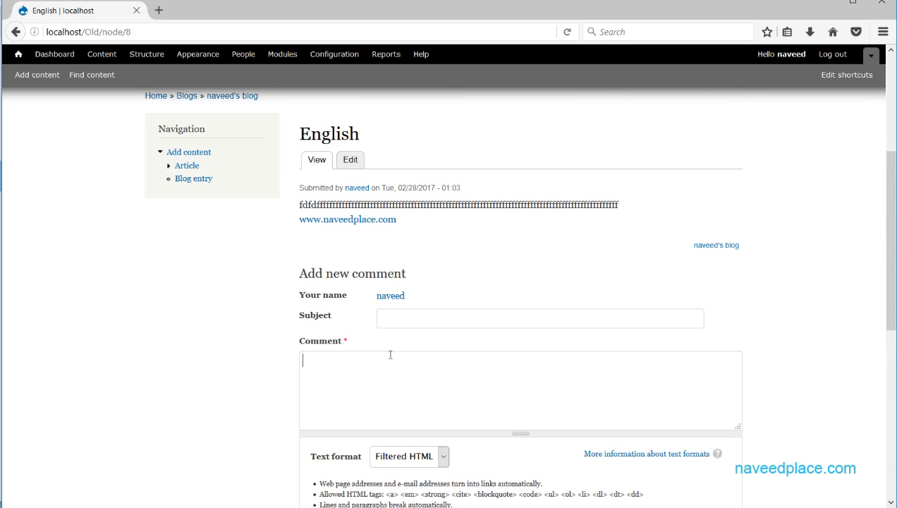
{"action": "type", "text": "gfg"}
{"action": "left_click", "coordinate": [421, 315]}
{"action": "type", "text": "fgfg"}
{"action": "scroll", "coordinate": [365, 381], "scroll_direction": "down", "scroll_amount": 6}
{"action": "left_click", "coordinate": [326, 150]}
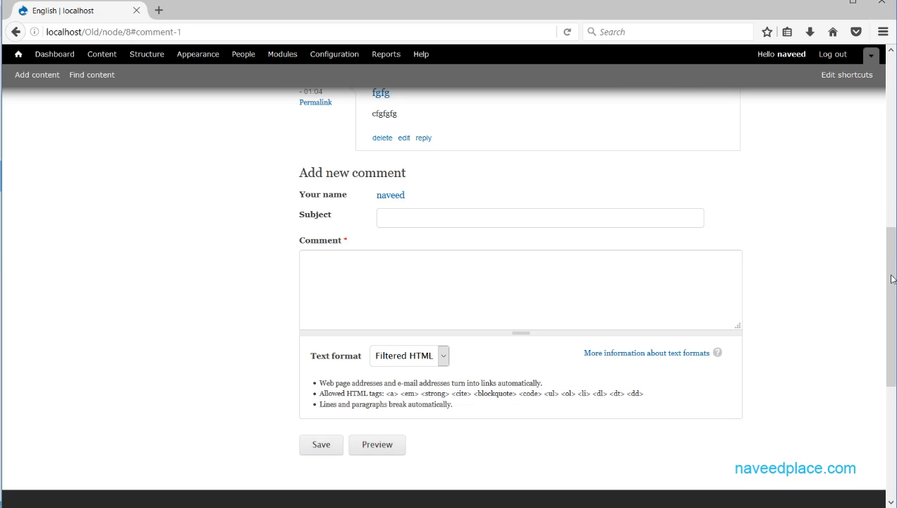
Examine the posted comment's timestamp and new marker below the English entry
{"action": "left_click_drag", "start_coordinate": [892, 278], "coordinate": [892, 187]}
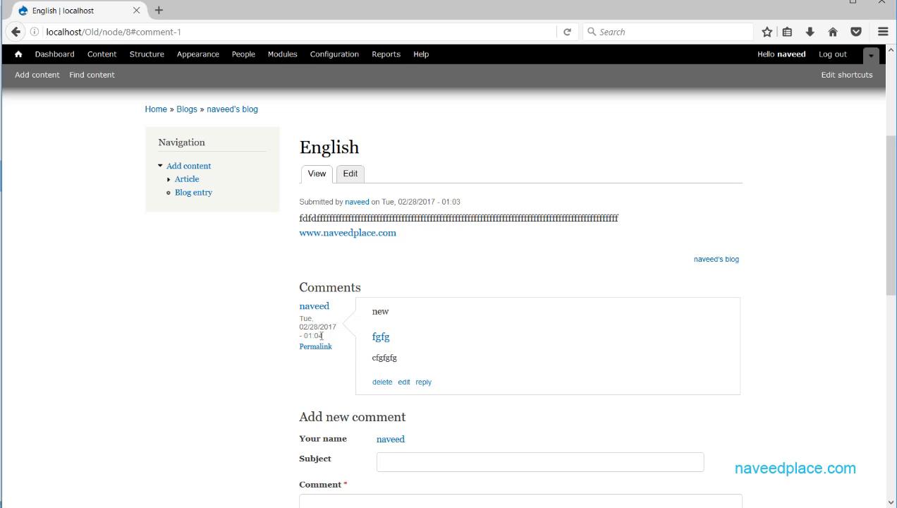
{"action": "left_click_drag", "start_coordinate": [322, 336], "coordinate": [304, 336]}
{"action": "double_click", "coordinate": [402, 314]}
{"action": "scroll", "coordinate": [466, 374], "scroll_direction": "up", "scroll_amount": 3}
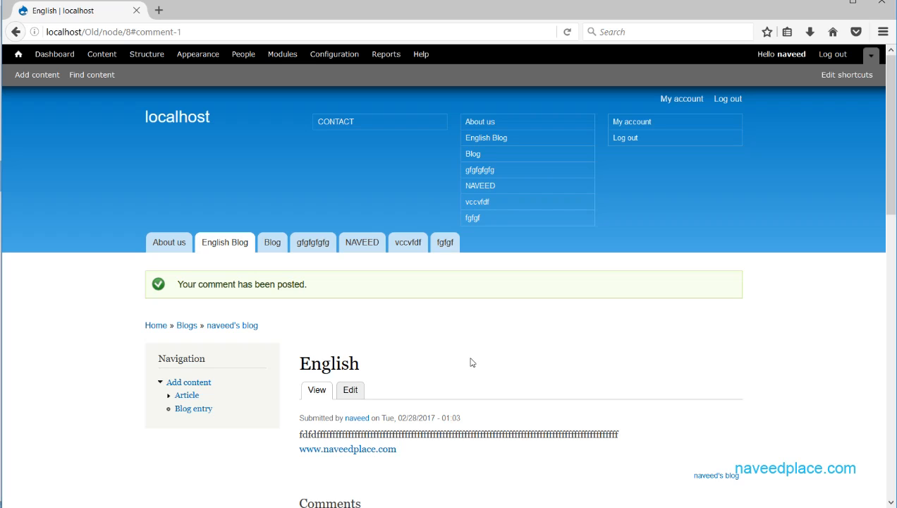
{"action": "mouse_move", "coordinate": [890, 175]}
{"action": "left_mouse_down"}
{"action": "mouse_move", "coordinate": [892, 248]}
{"action": "mouse_move", "coordinate": [884, 183]}
{"action": "left_mouse_up"}
{"action": "left_click", "coordinate": [22, 74]}
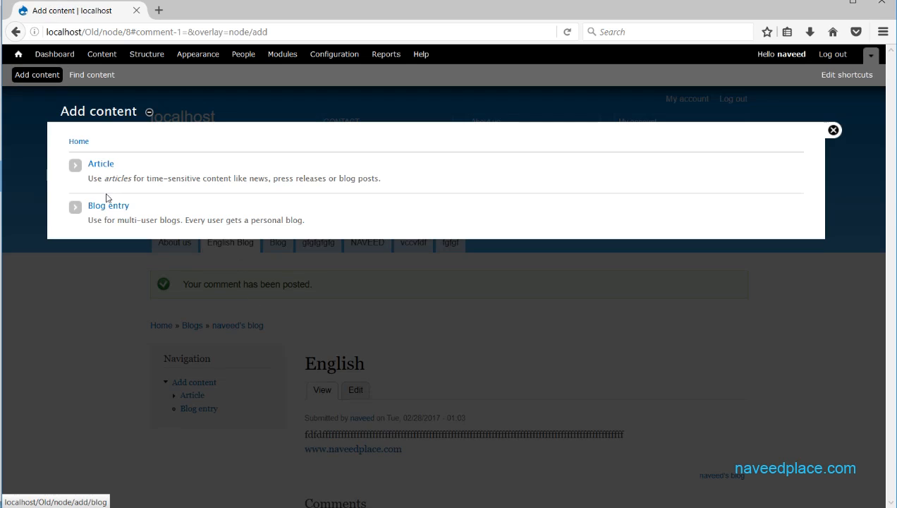
{"action": "left_click", "coordinate": [107, 200]}
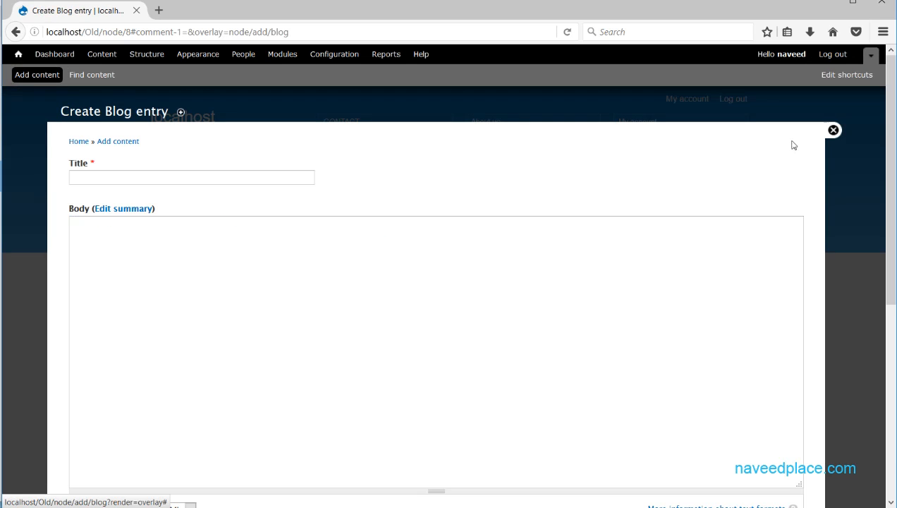
{"action": "left_click", "coordinate": [833, 129]}
Open the English entry for editing, check its URL path settings and leave the form without saving
{"action": "left_click", "coordinate": [355, 390]}
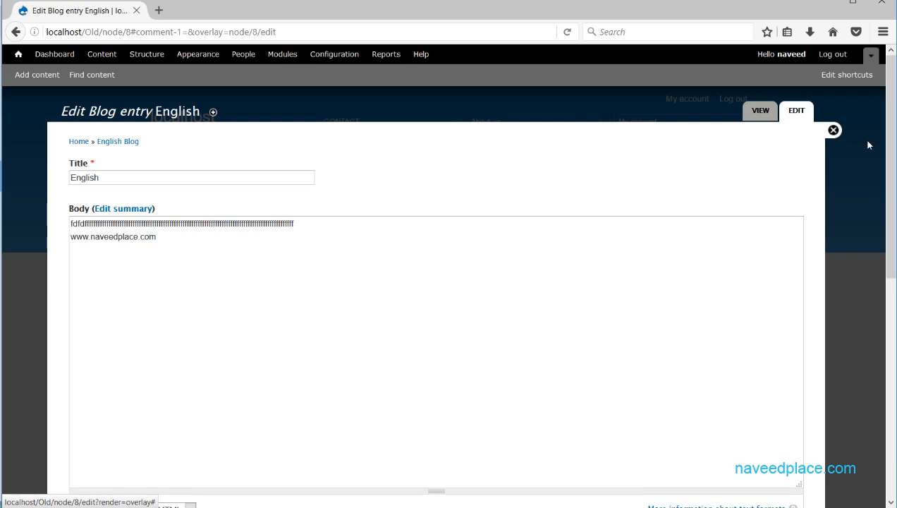
{"action": "scroll", "coordinate": [871, 329], "scroll_direction": "down", "scroll_amount": 10}
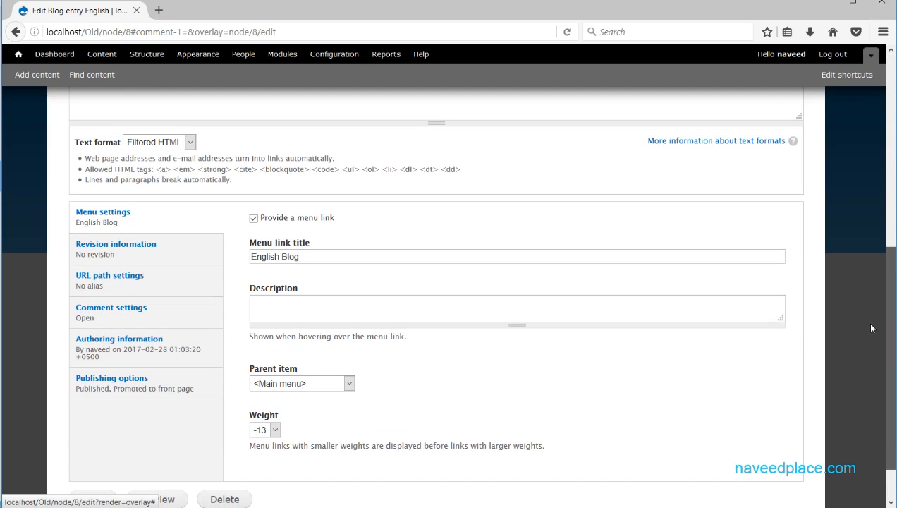
{"action": "left_click", "coordinate": [162, 282]}
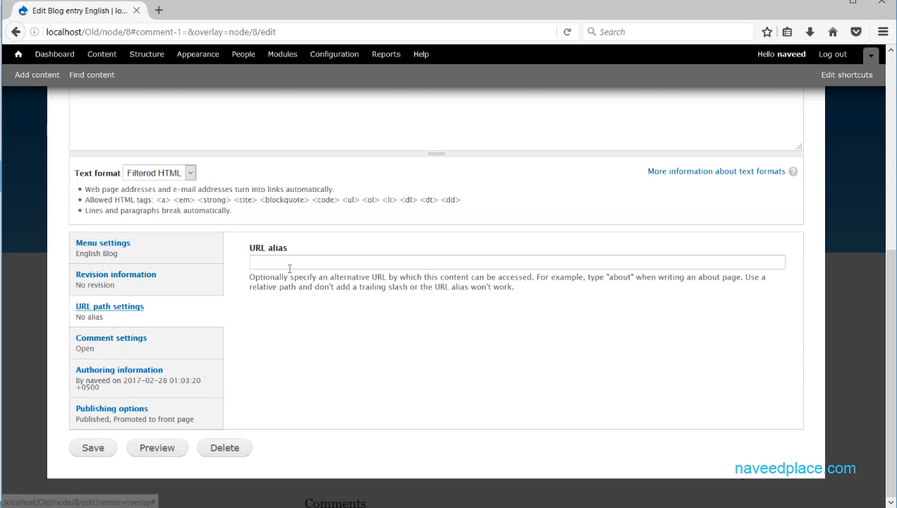
{"action": "scroll", "coordinate": [721, 190], "scroll_direction": "up", "scroll_amount": 10}
{"action": "left_click", "coordinate": [835, 131]}
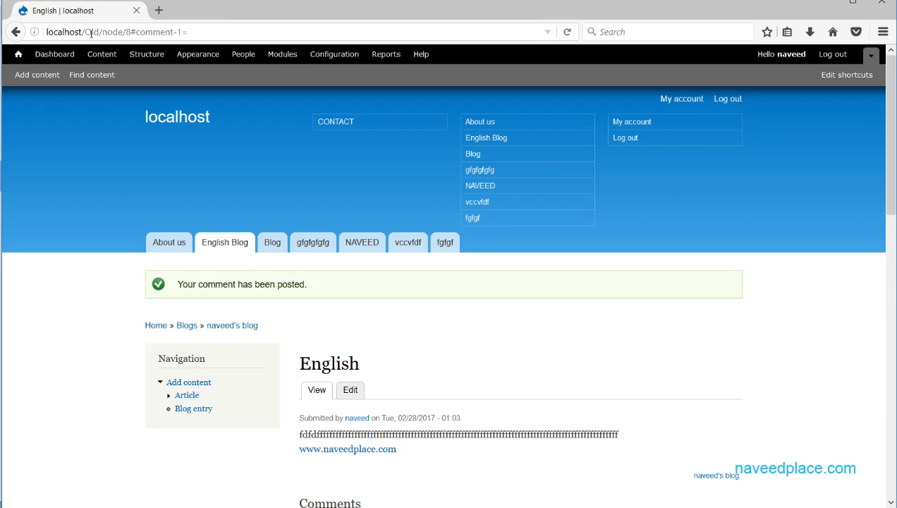
Examine the node path and comment suffix in the English entry's web address
{"action": "left_click_drag", "start_coordinate": [197, 30], "coordinate": [105, 24]}
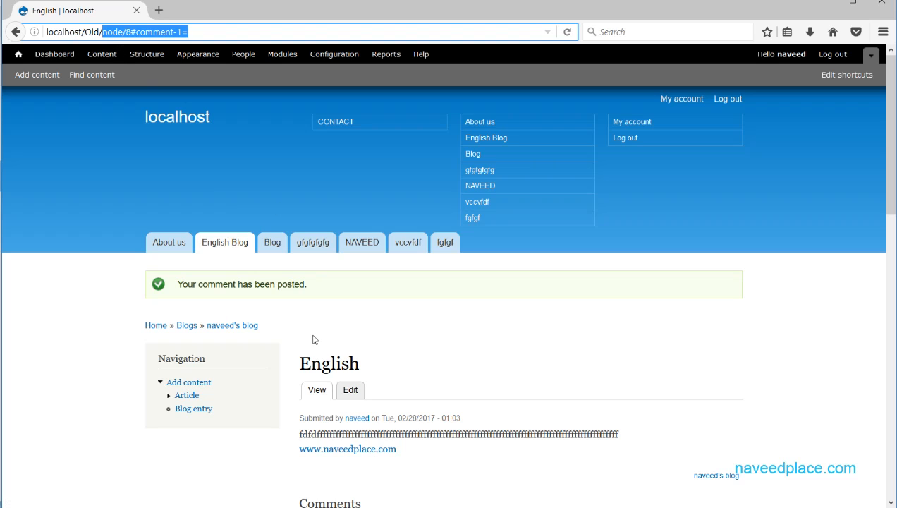
{"action": "left_click", "coordinate": [210, 29]}
{"action": "key", "text": "shift+Left"}
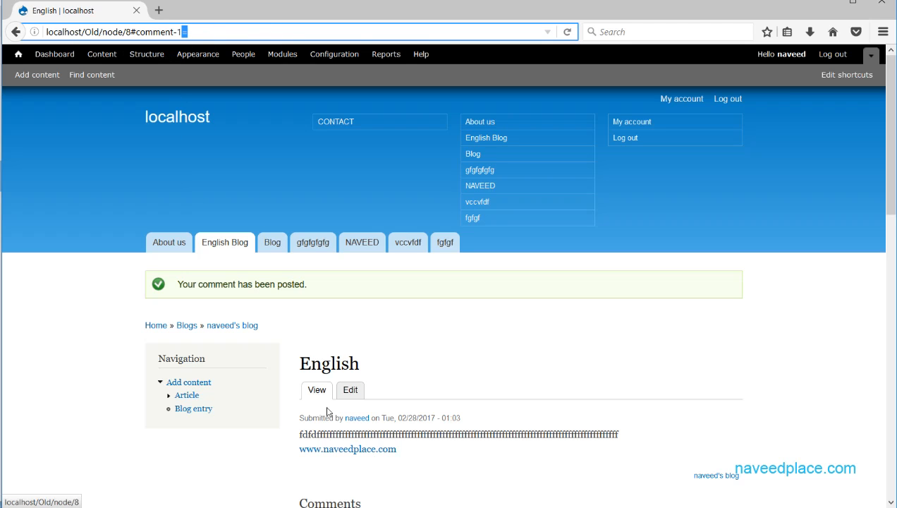
Edit the English entry to give it the URL alias myblog and save it
{"action": "left_click", "coordinate": [353, 391]}
{"action": "scroll", "coordinate": [356, 300], "scroll_direction": "down", "scroll_amount": 5}
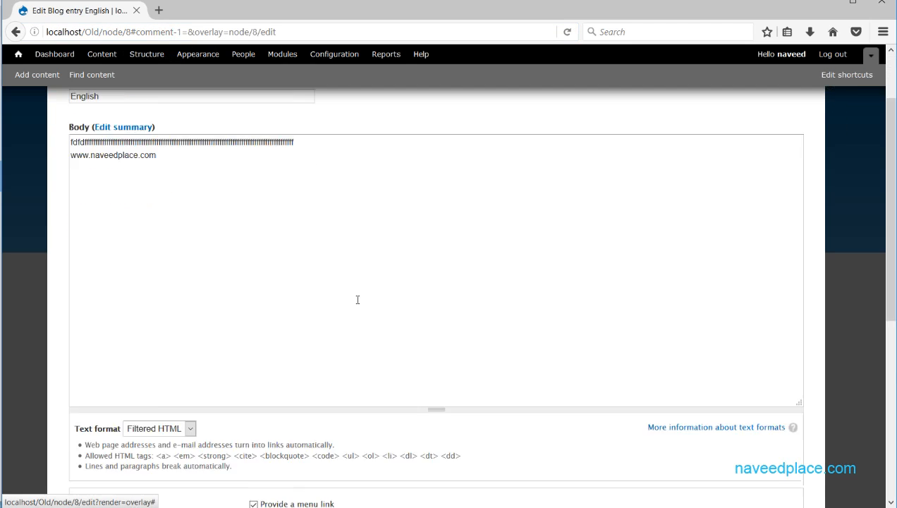
{"action": "left_click", "coordinate": [118, 225]}
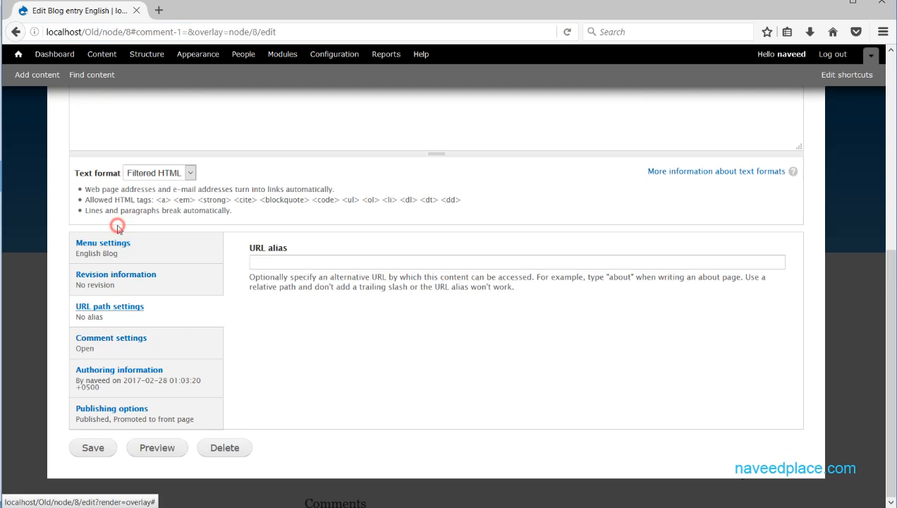
{"action": "left_click", "coordinate": [313, 267]}
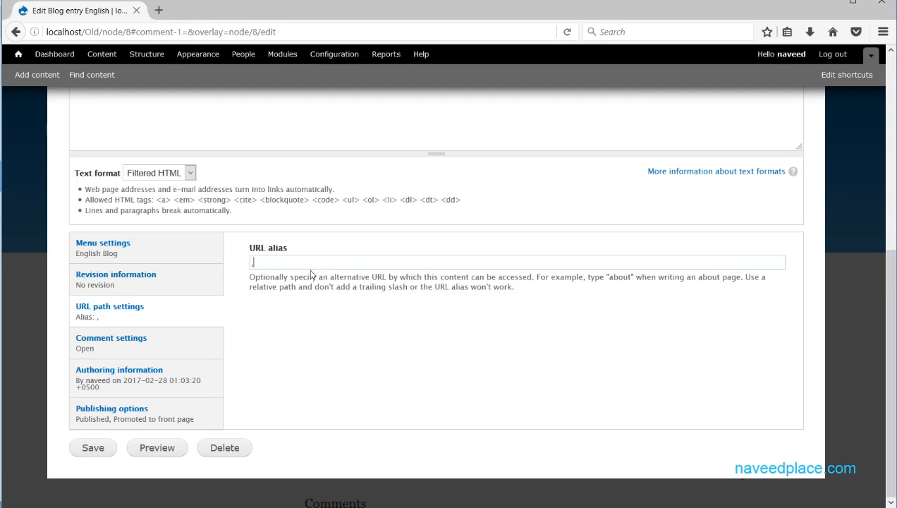
{"action": "type", "text": "myblog"}
{"action": "left_click", "coordinate": [108, 448]}
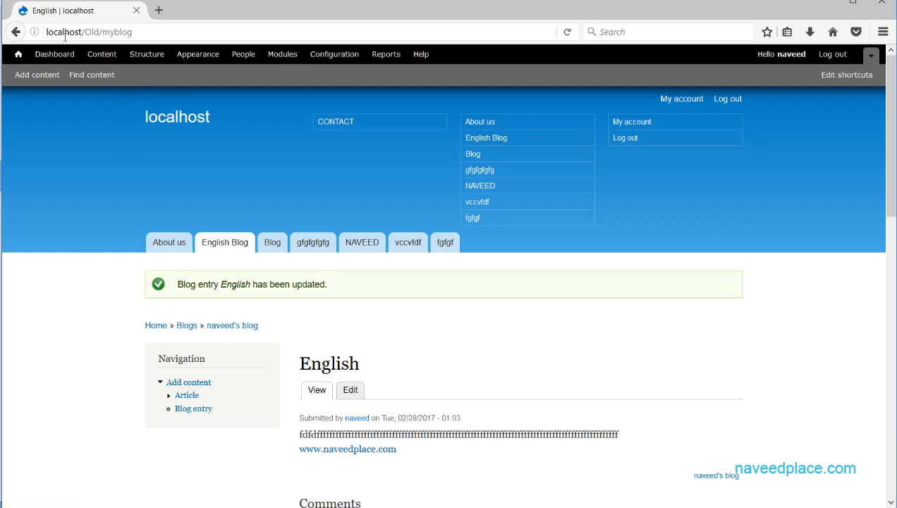
Examine the parts of the English entry's web address, including the host, the site folder and the alias
{"action": "left_click_drag", "start_coordinate": [84, 32], "coordinate": [45, 32]}
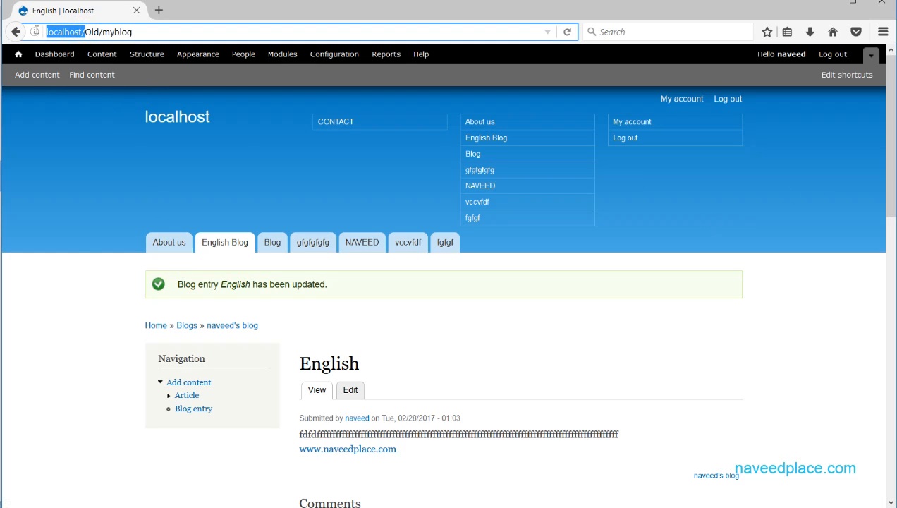
{"action": "left_click", "coordinate": [34, 32]}
{"action": "left_click", "coordinate": [106, 32]}
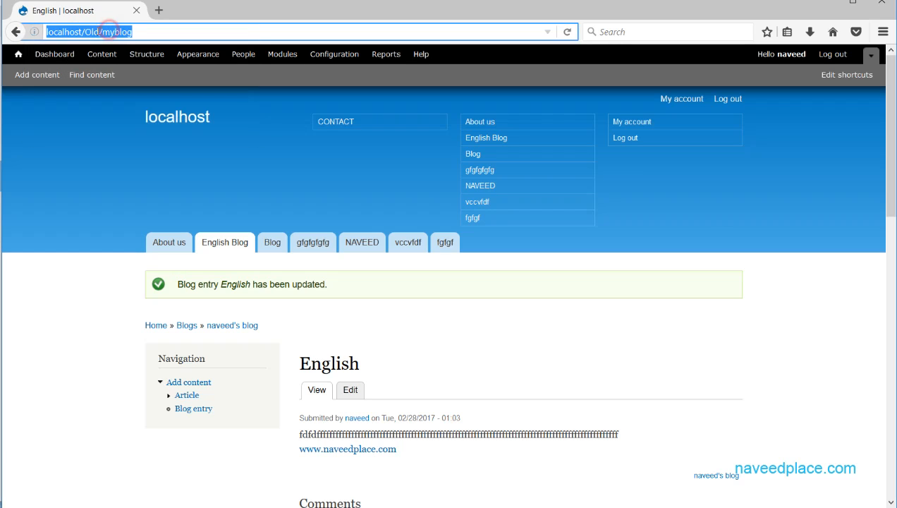
{"action": "left_click", "coordinate": [99, 31]}
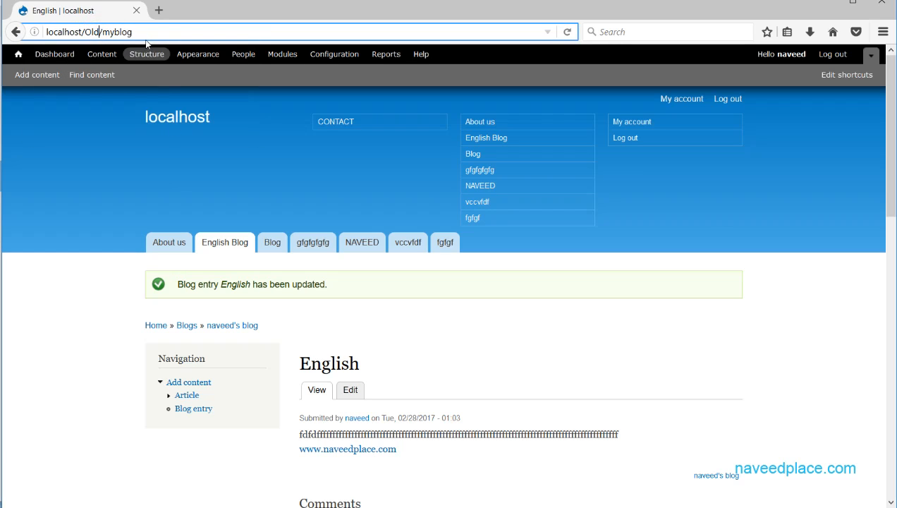
{"action": "left_click_drag", "start_coordinate": [147, 32], "coordinate": [108, 32]}
{"action": "left_click", "coordinate": [154, 34]}
{"action": "double_click", "coordinate": [114, 34]}
Reopen the English entry for editing and examine its address, comment settings and authoring information
{"action": "left_click", "coordinate": [351, 390]}
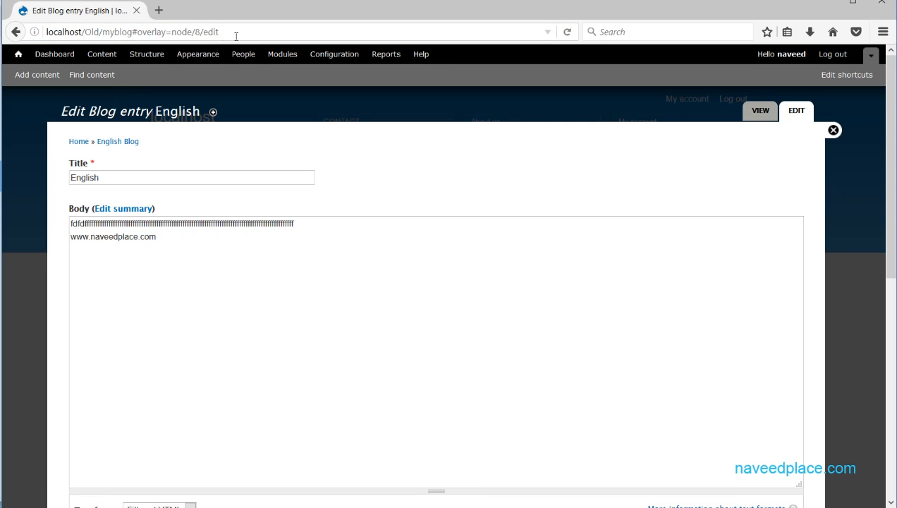
{"action": "left_click_drag", "start_coordinate": [195, 32], "coordinate": [110, 33]}
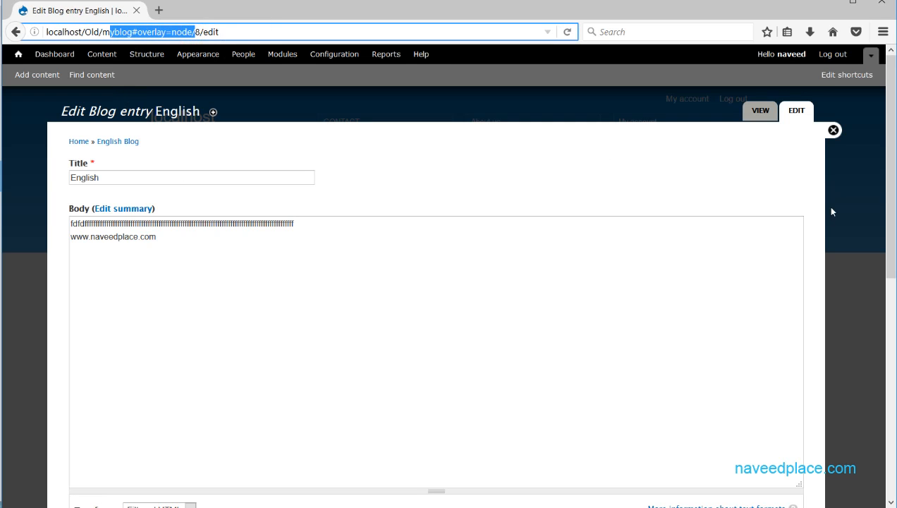
{"action": "left_click_drag", "start_coordinate": [887, 199], "coordinate": [887, 407]}
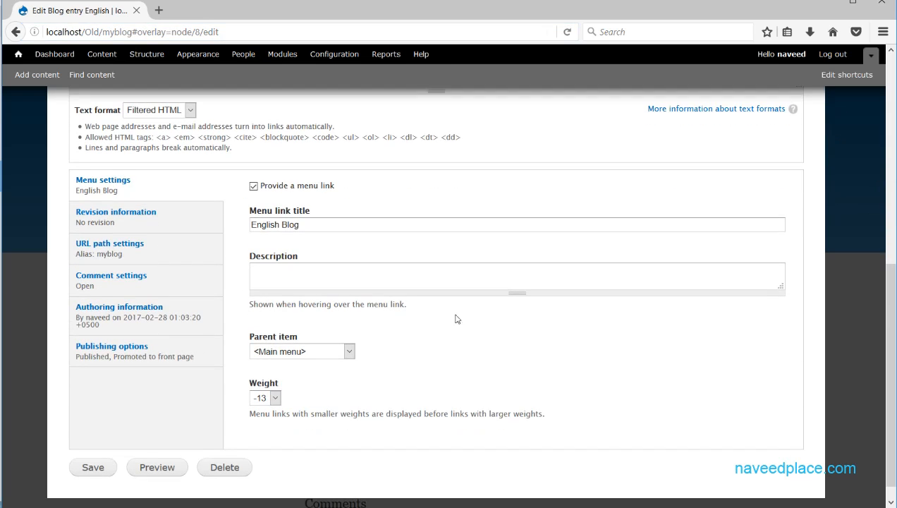
{"action": "left_click", "coordinate": [162, 282]}
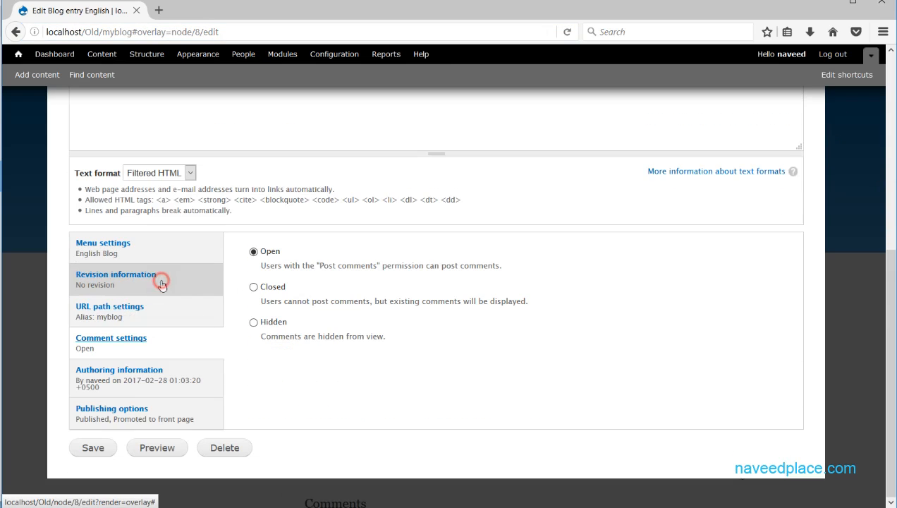
{"action": "left_click", "coordinate": [148, 370]}
{"action": "double_click", "coordinate": [309, 263]}
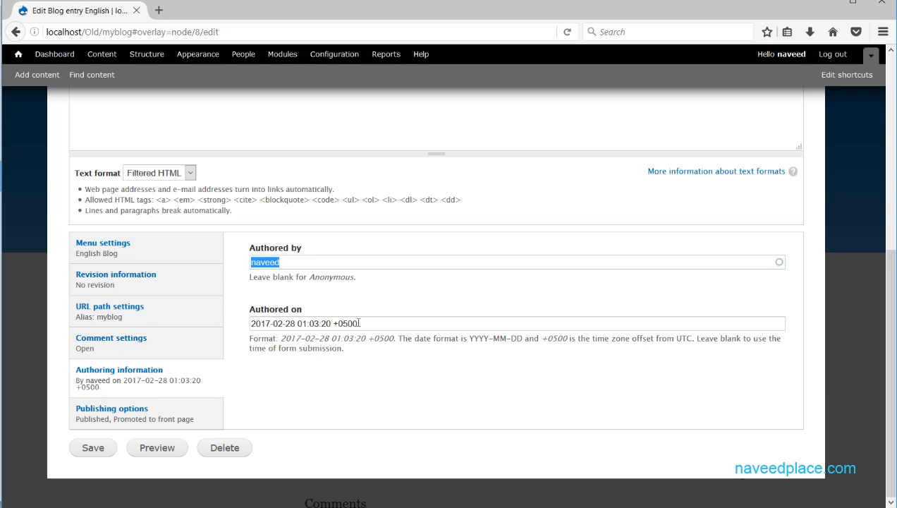
Examine the publishing options of the English entry, including front page promotion and stickiness, and leave the edit form without saving
{"action": "left_click", "coordinate": [132, 417]}
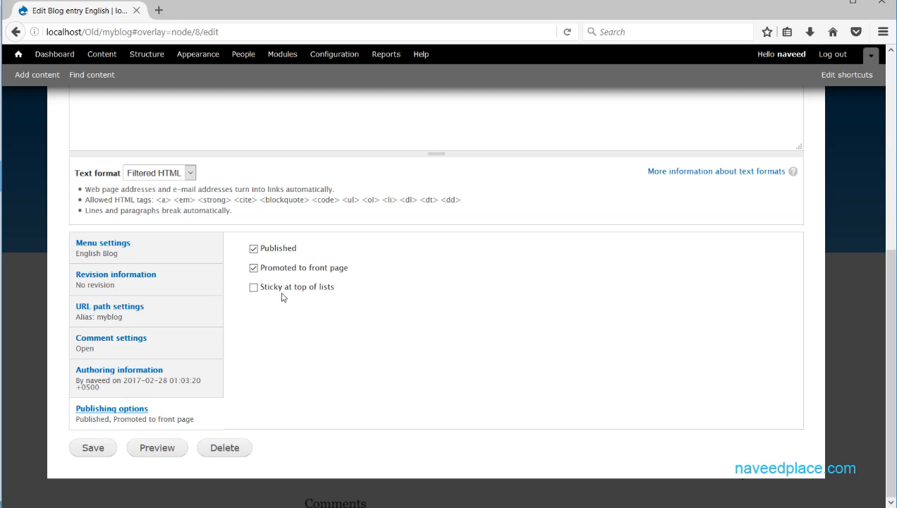
{"action": "scroll", "coordinate": [263, 319], "scroll_direction": "up", "scroll_amount": 8}
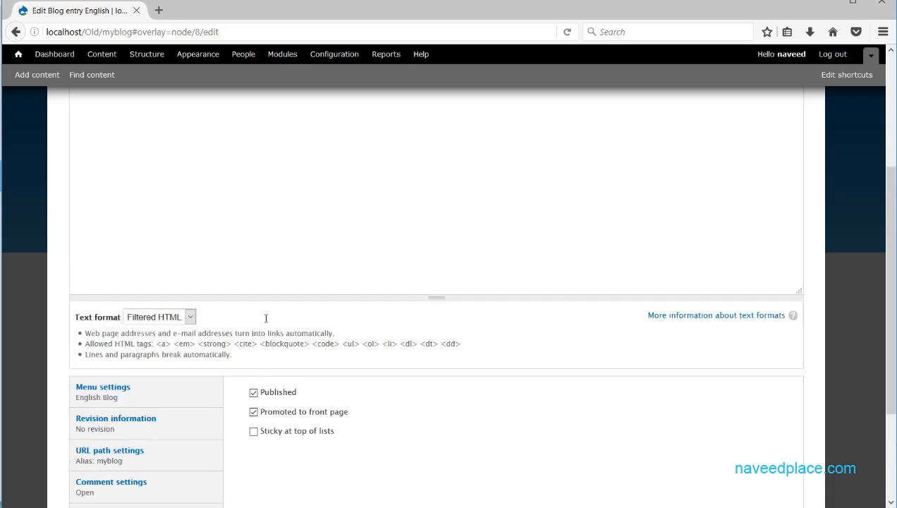
{"action": "left_click", "coordinate": [832, 130]}
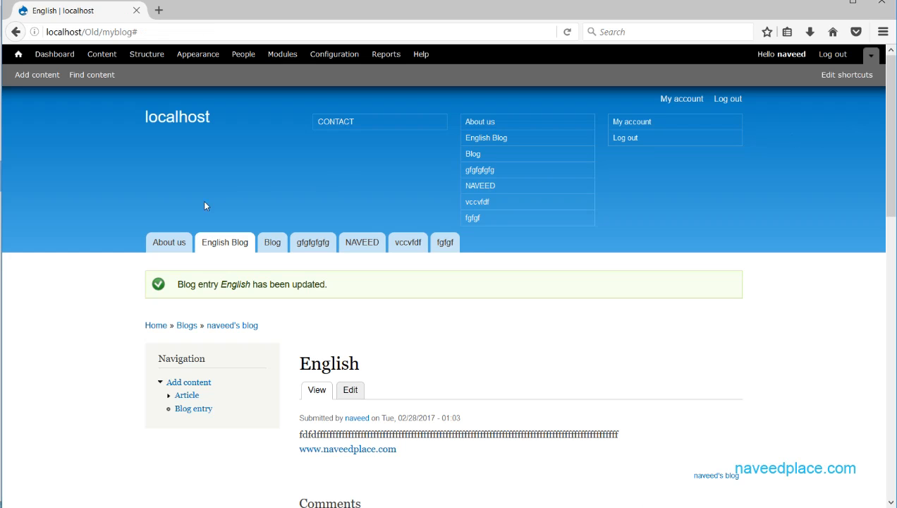
From the site's front page, open a new blog entry form, examine its fields and settings sections, and close it without saving
{"action": "left_click", "coordinate": [180, 119]}
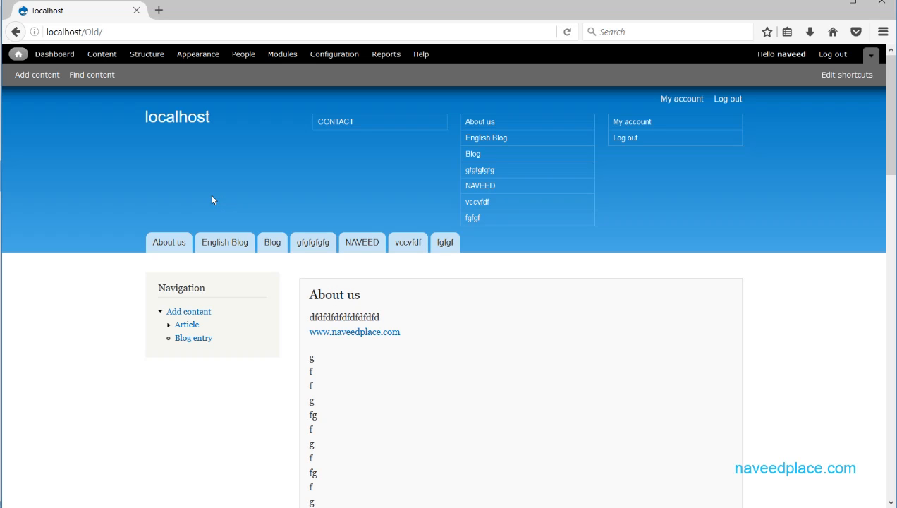
{"action": "left_click", "coordinate": [38, 75]}
{"action": "left_click", "coordinate": [103, 205]}
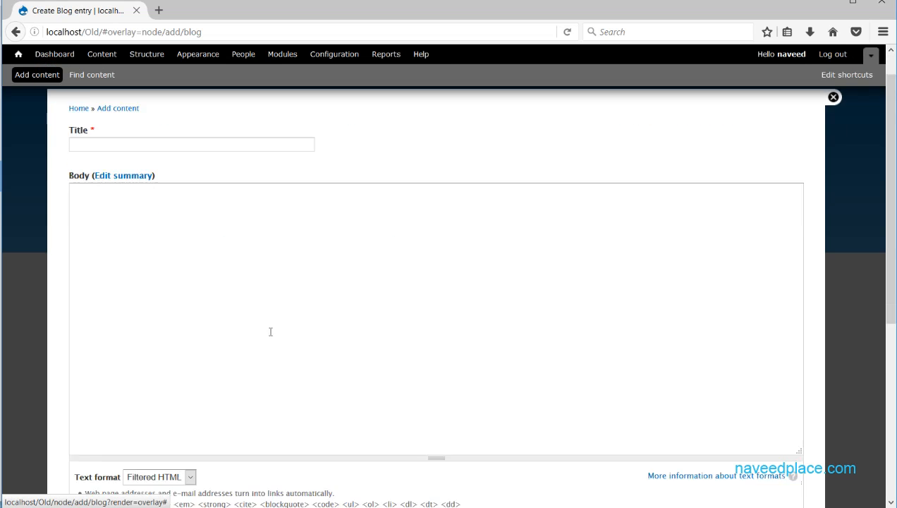
{"action": "scroll", "coordinate": [268, 330], "scroll_direction": "down", "scroll_amount": 5}
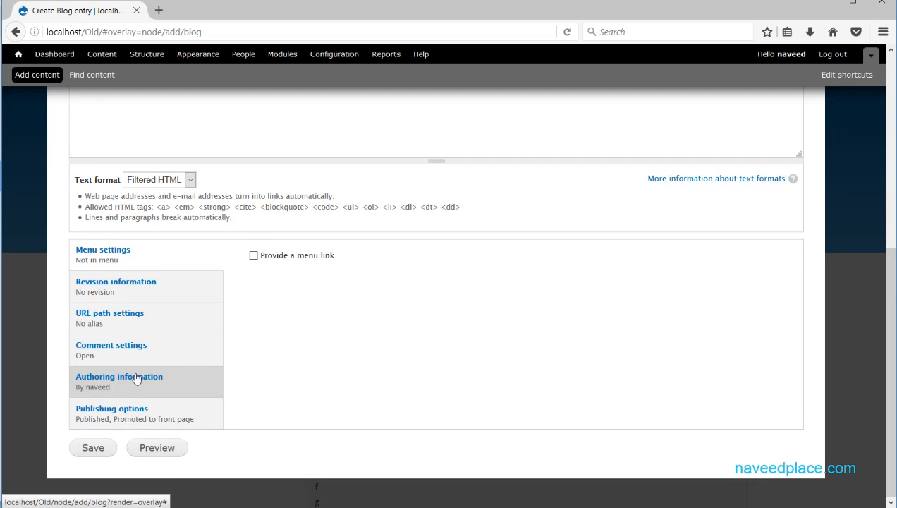
{"action": "scroll", "coordinate": [144, 376], "scroll_direction": "up", "scroll_amount": 5}
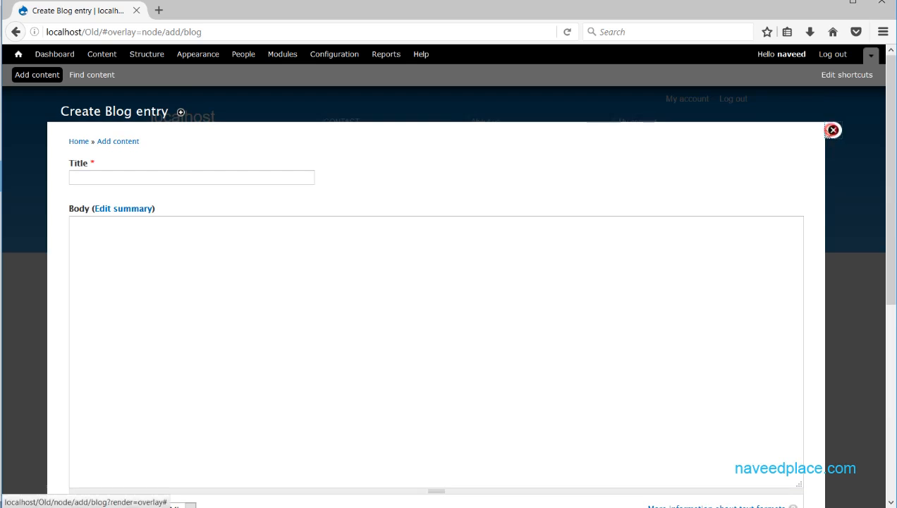
{"action": "left_click", "coordinate": [833, 130]}
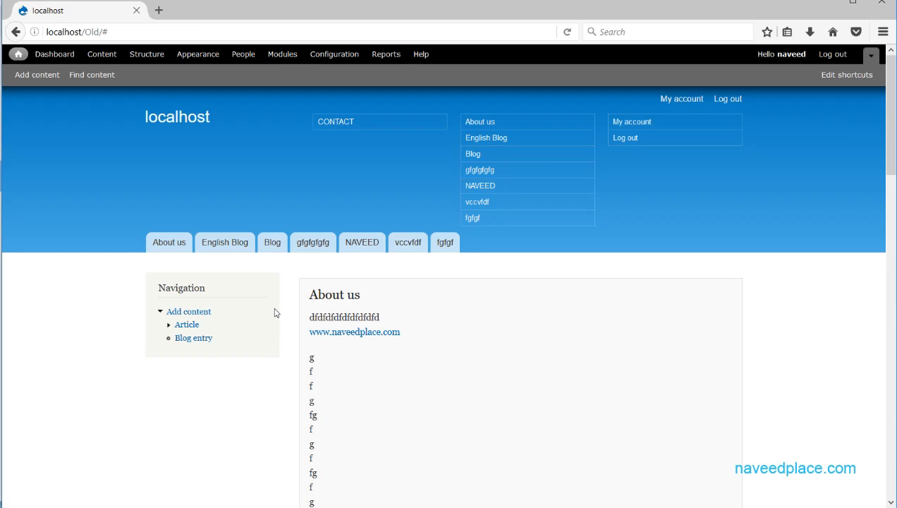